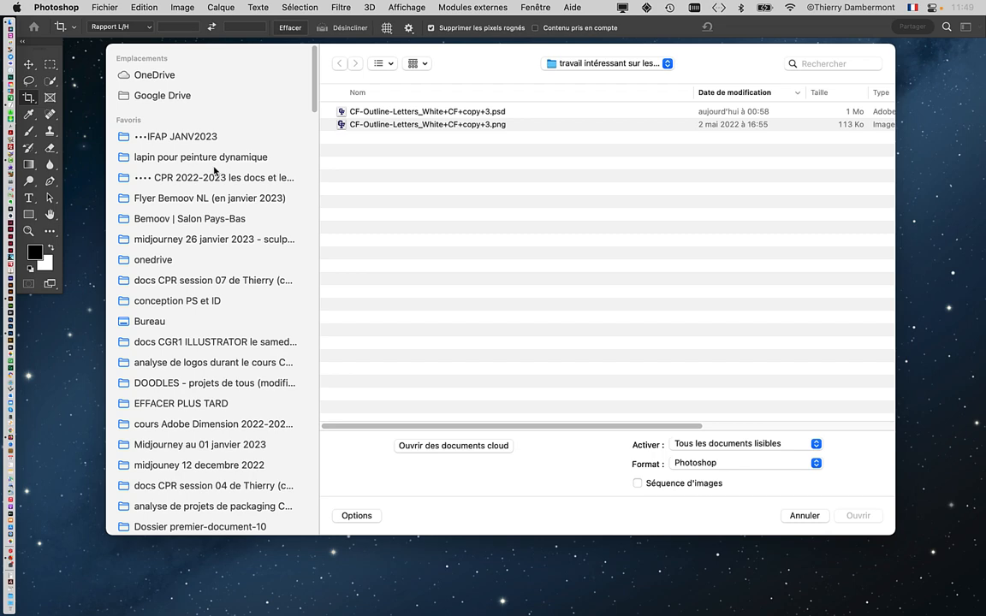
- Open the image 220_F_223416673_jmWI6KqPhiTsq6ZfZokjT5SweydmtDYS.jpg from the folder "lapin pour peinture dynamique"
left_click(198, 158)
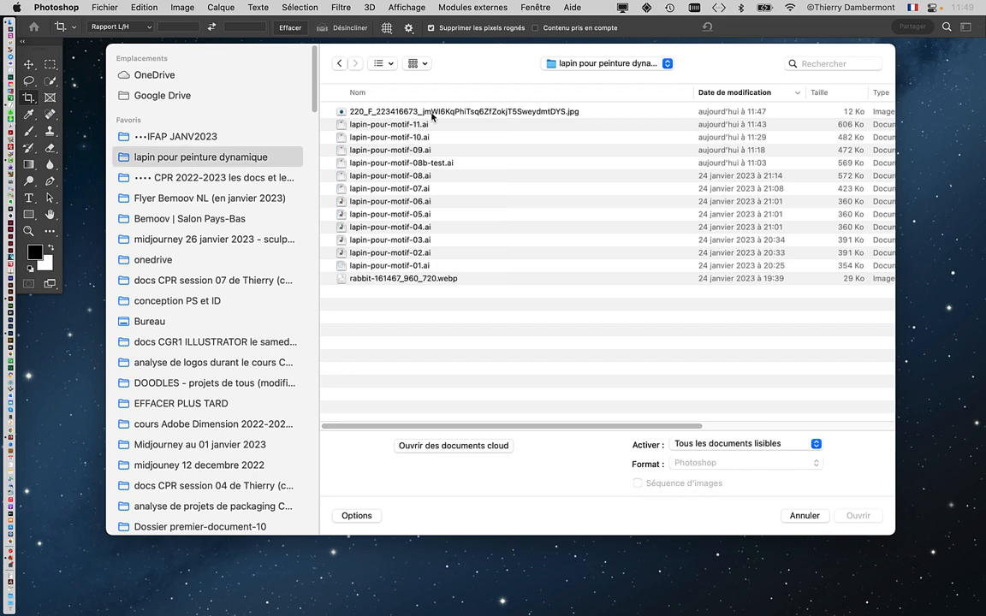
left_click(432, 113)
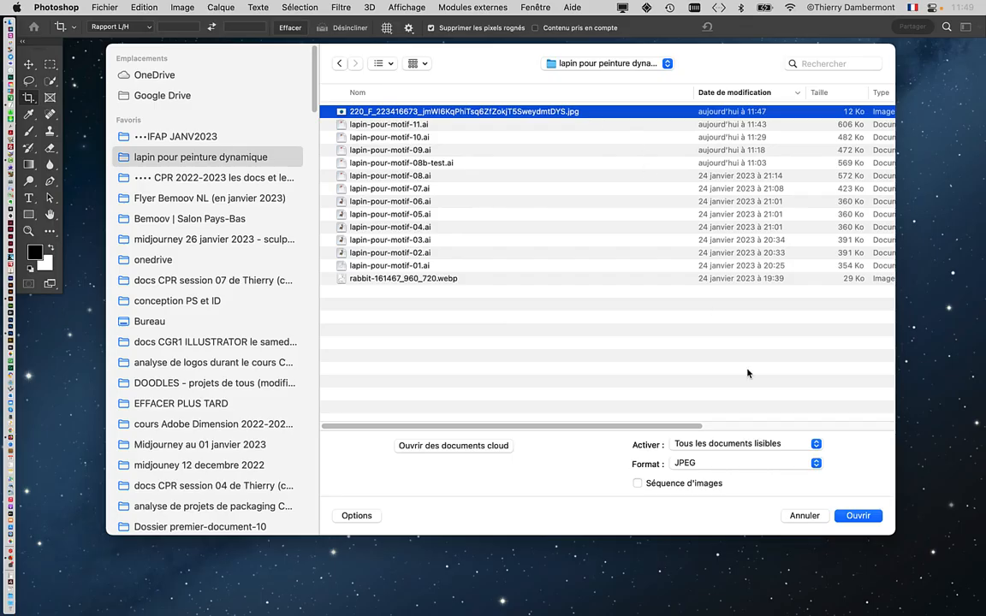
left_click(856, 516)
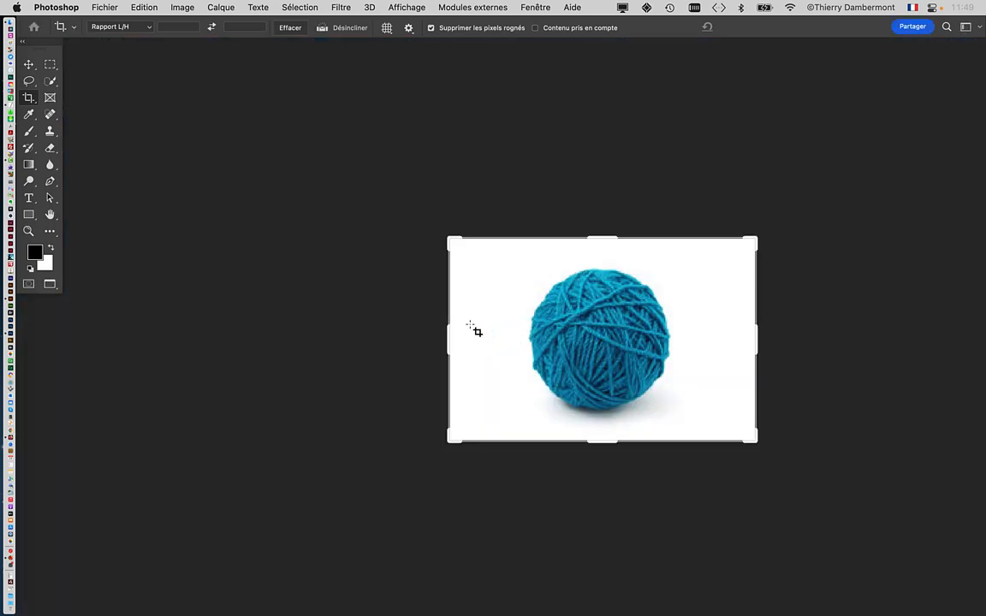
- Activate the Move tool and display the layer list (Calques) beside the yarn ball image
left_click(29, 64)
left_click_drag(362, 270, 98, 191)
scroll(368, 287, "up", 3)
scroll(368, 287, "up", 1)
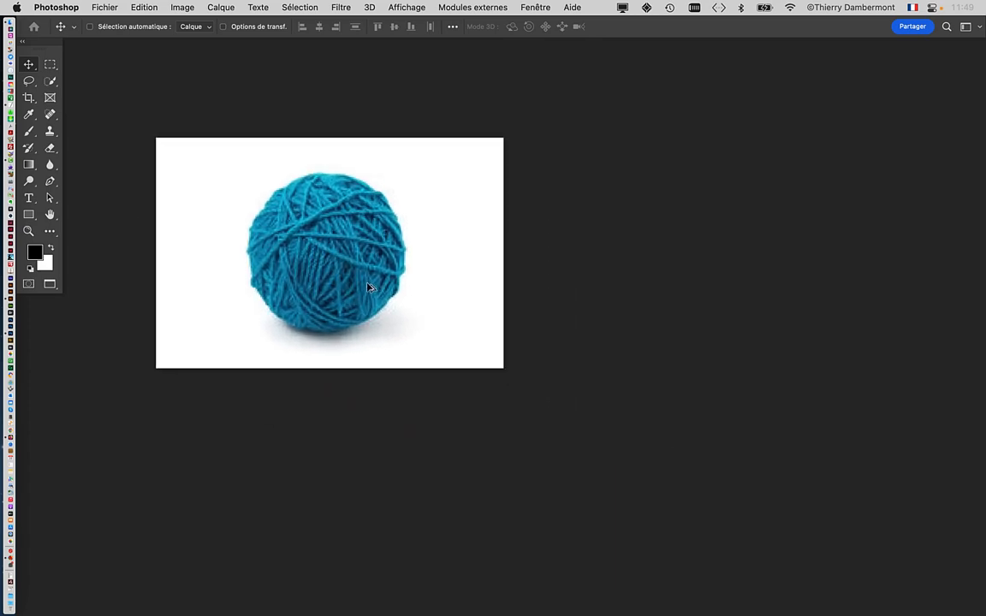
left_click(552, 7)
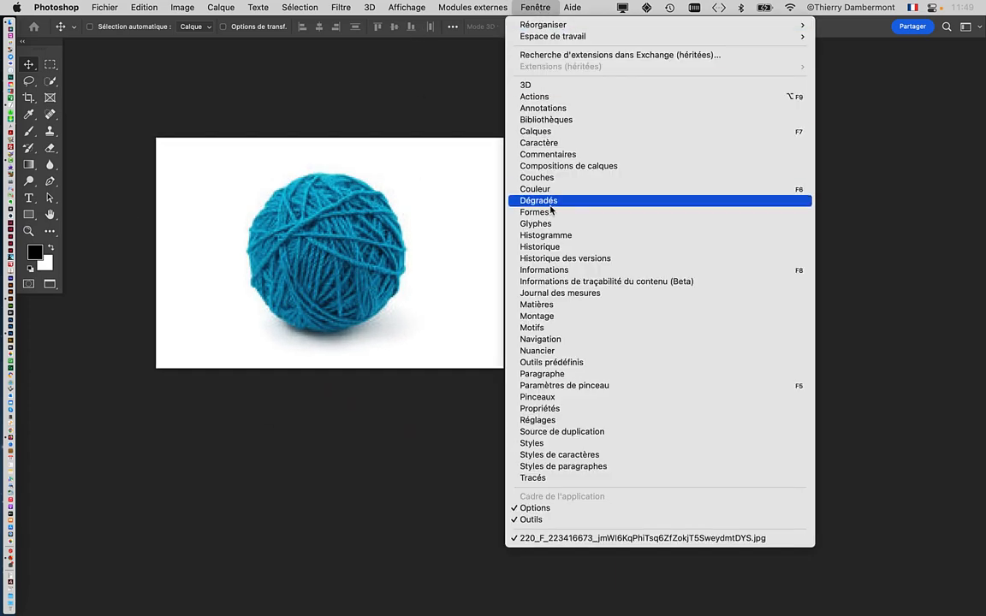
left_click(552, 131)
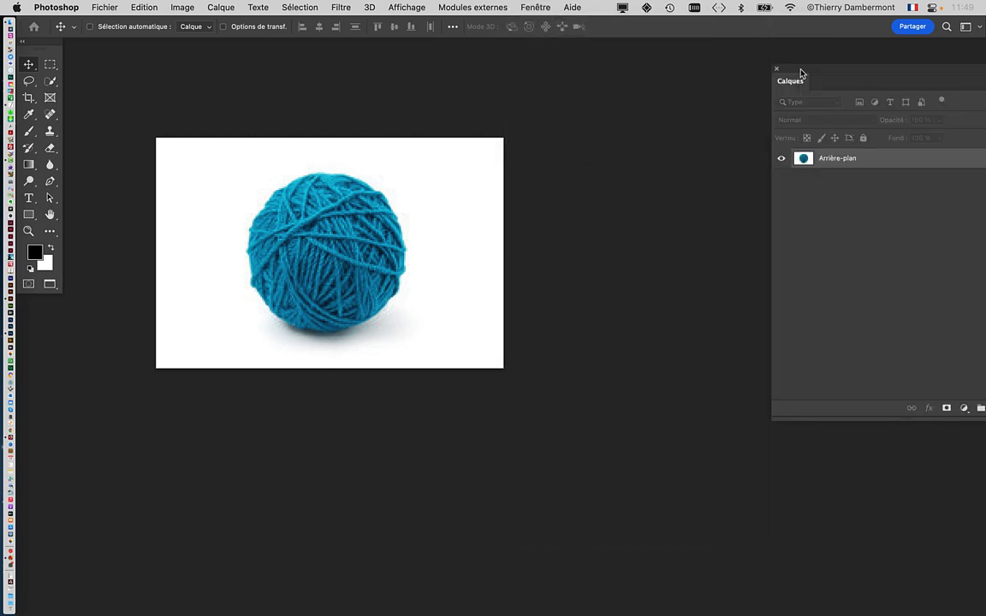
left_click_drag(803, 79, 599, 92)
- Set the layer thumbnails to the largest size and shrink the layer list window
left_click(832, 93)
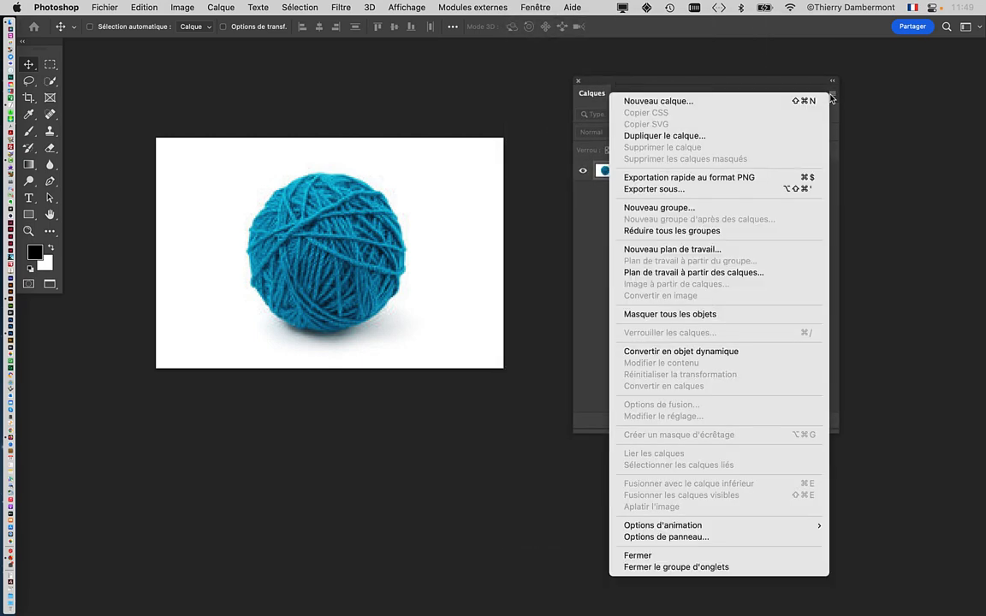
left_click(709, 537)
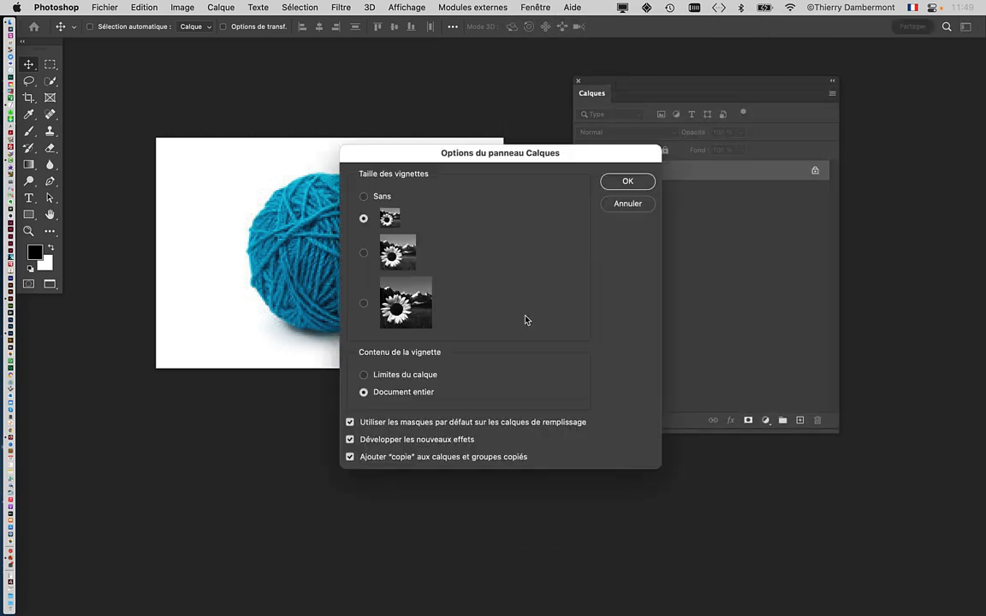
left_click(604, 184)
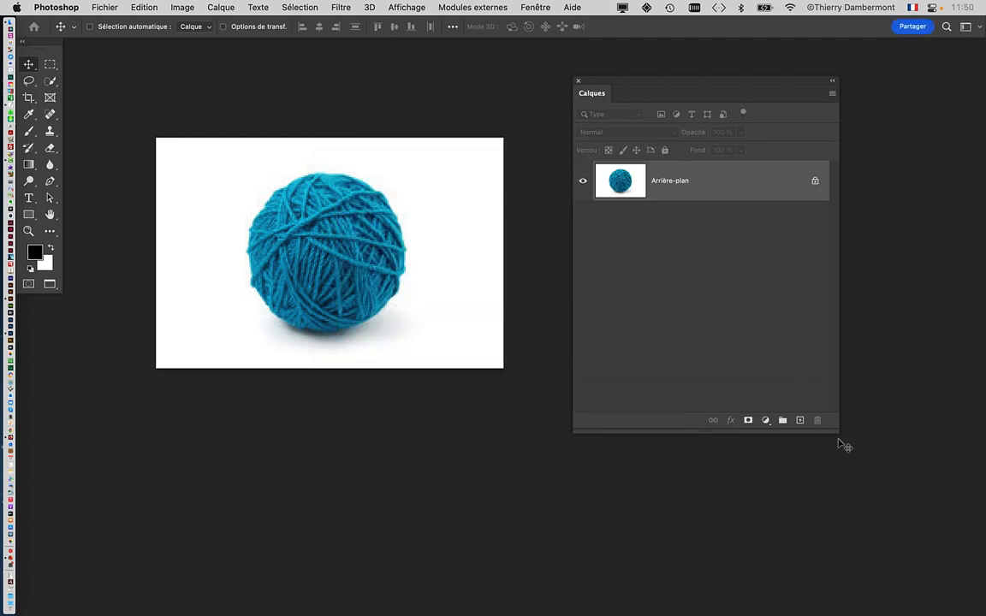
left_click_drag(838, 432, 736, 270)
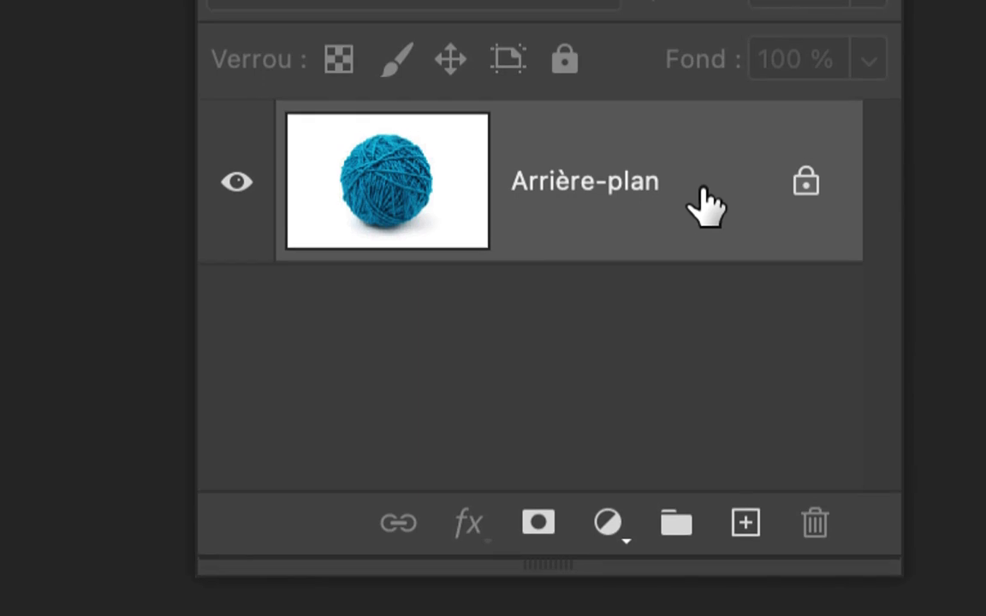
- Convert the locked background into a regular layer and add an empty layer beneath it
double_click(700, 204)
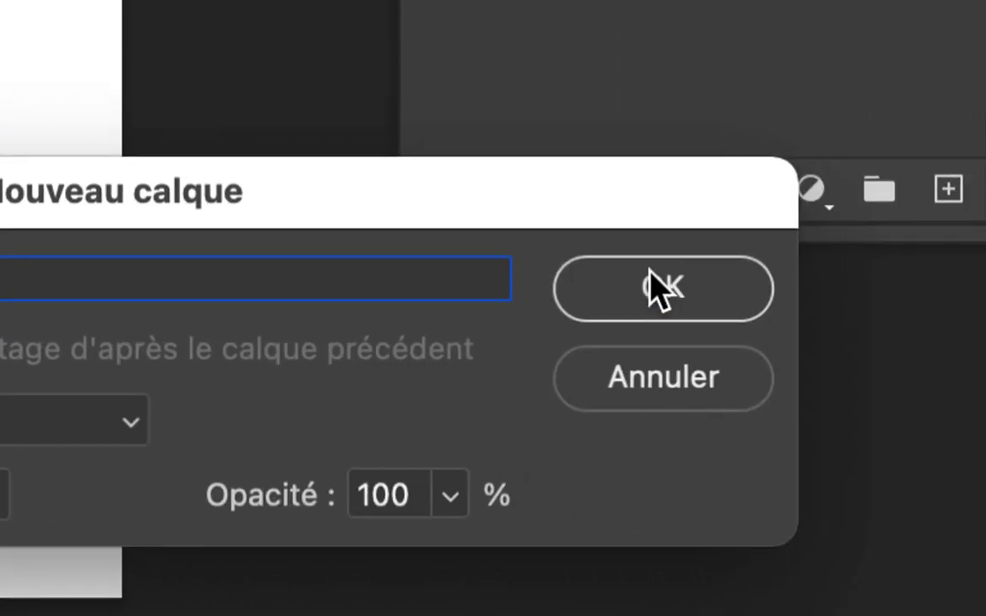
left_click(985, 291)
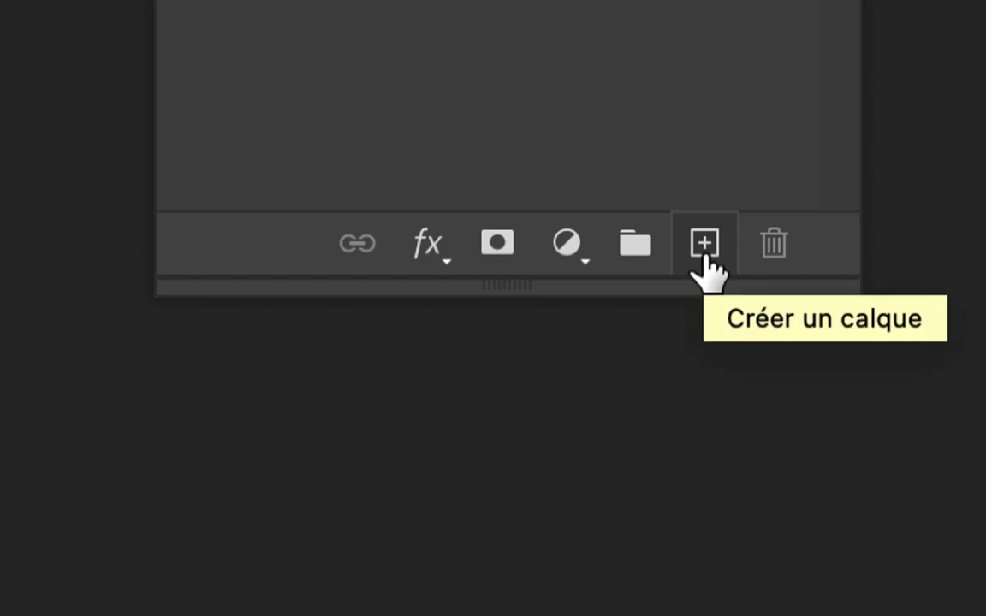
left_click(705, 255)
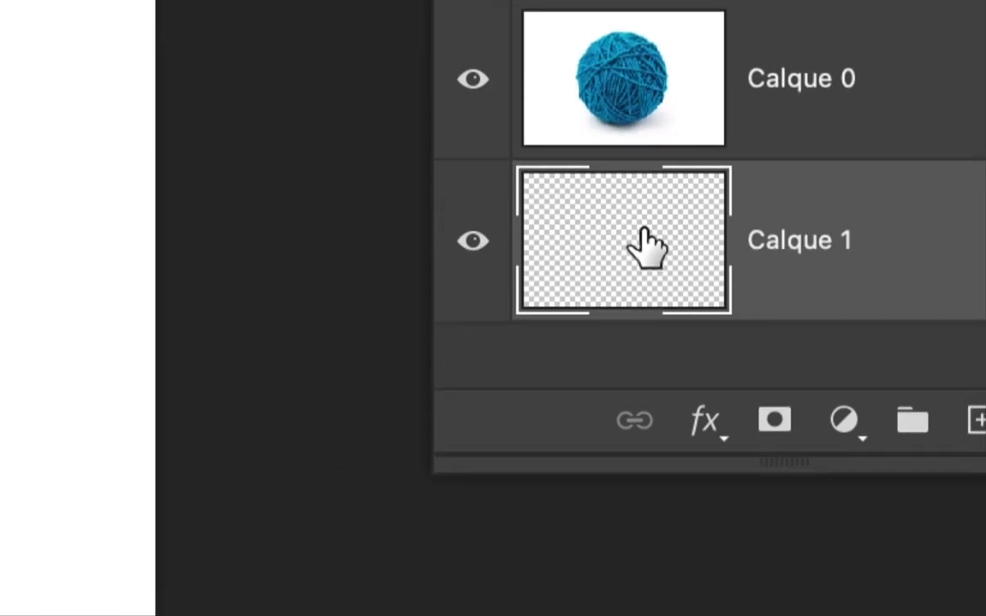
- Undo the trial fill of the empty lower layer and fill it with solid green 00ff1e at 100% opacity
key("super+v")
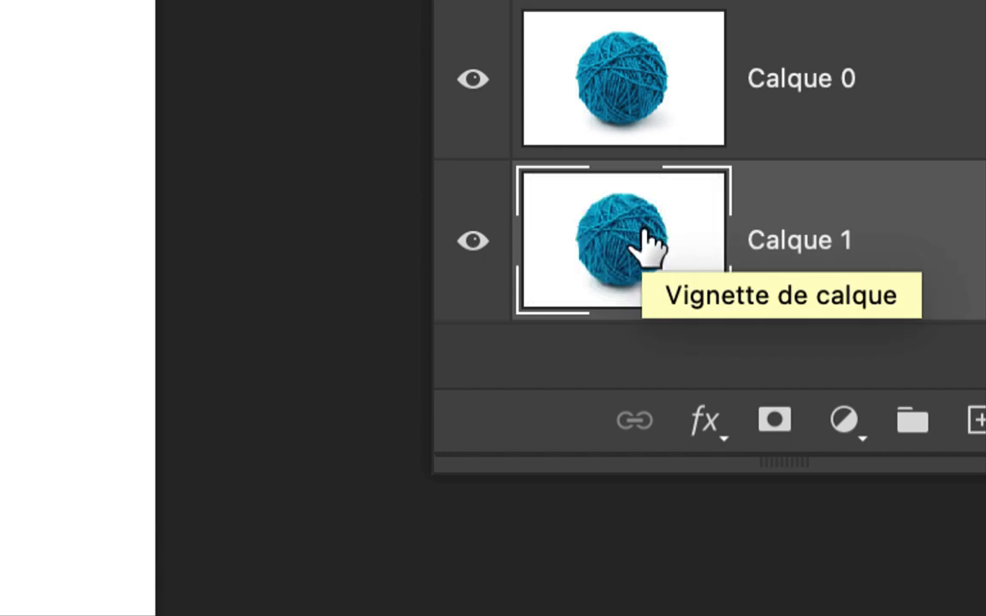
key("super+z")
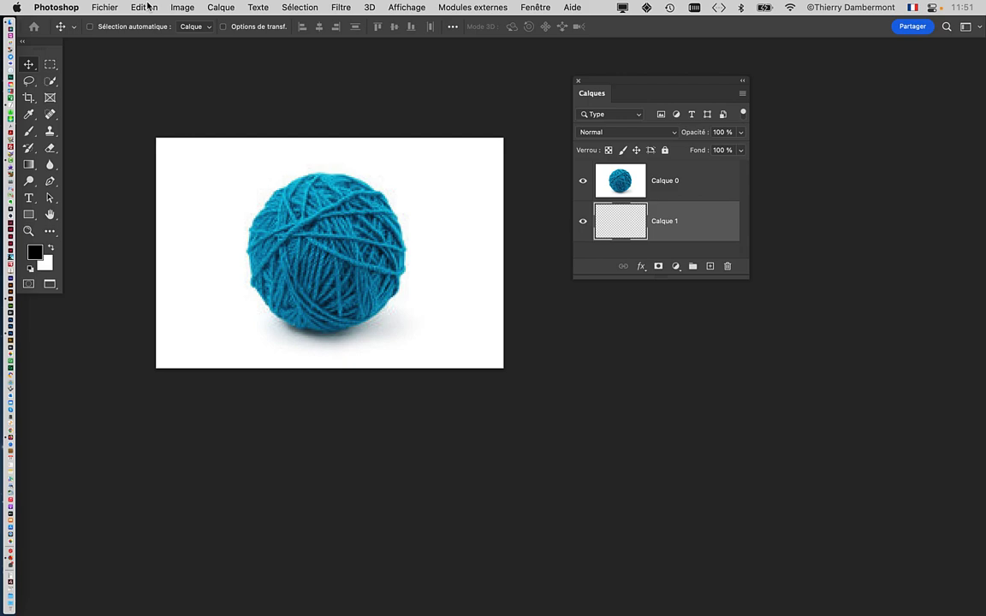
left_click(144, 7)
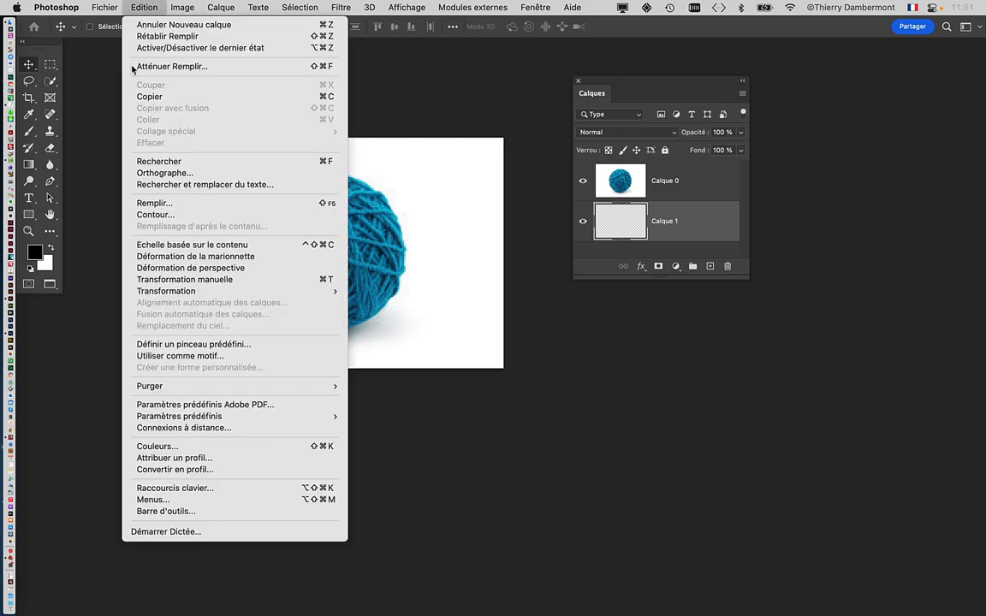
left_click(157, 202)
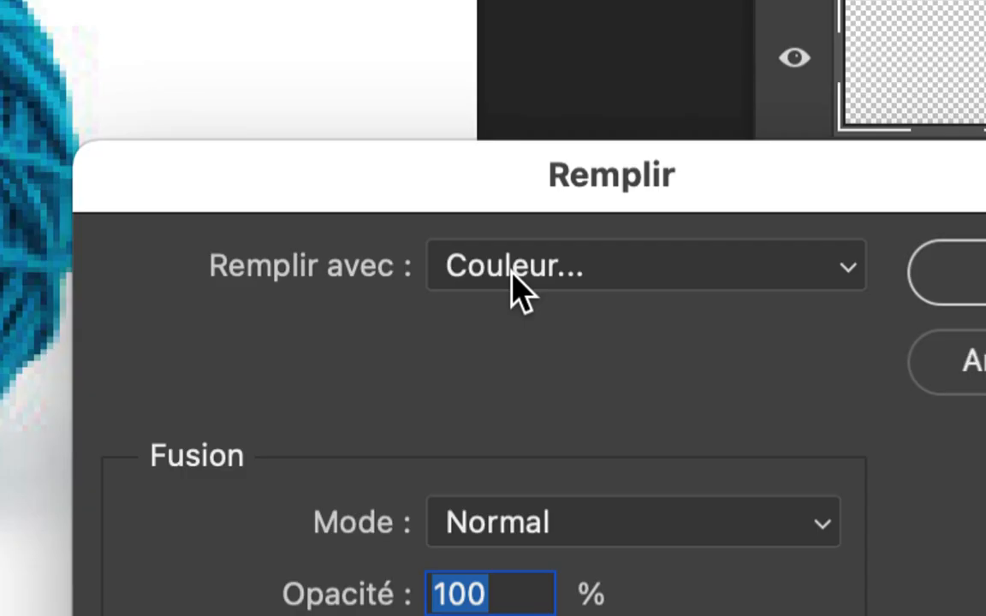
left_click(519, 287)
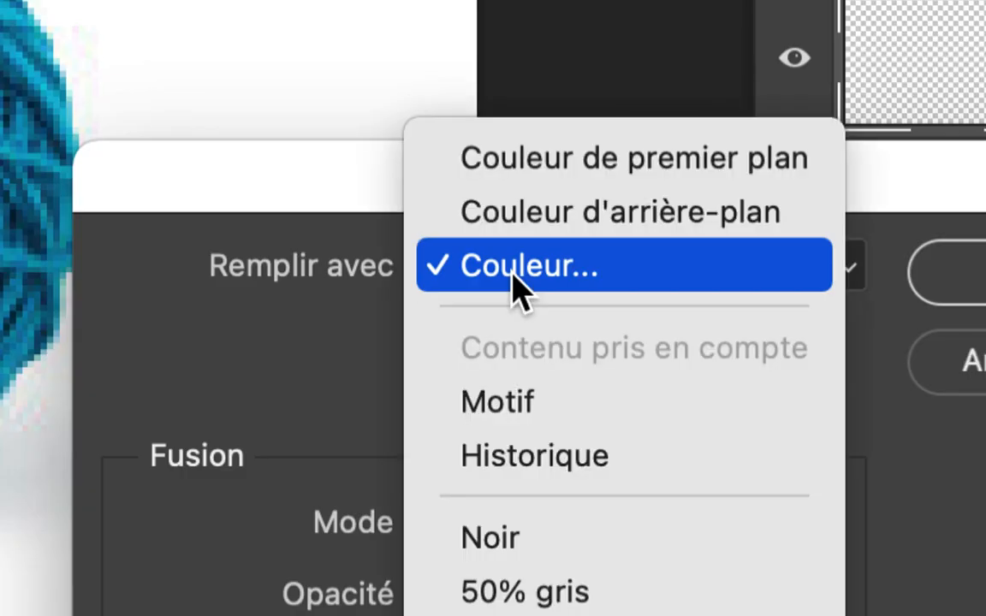
left_click(519, 287)
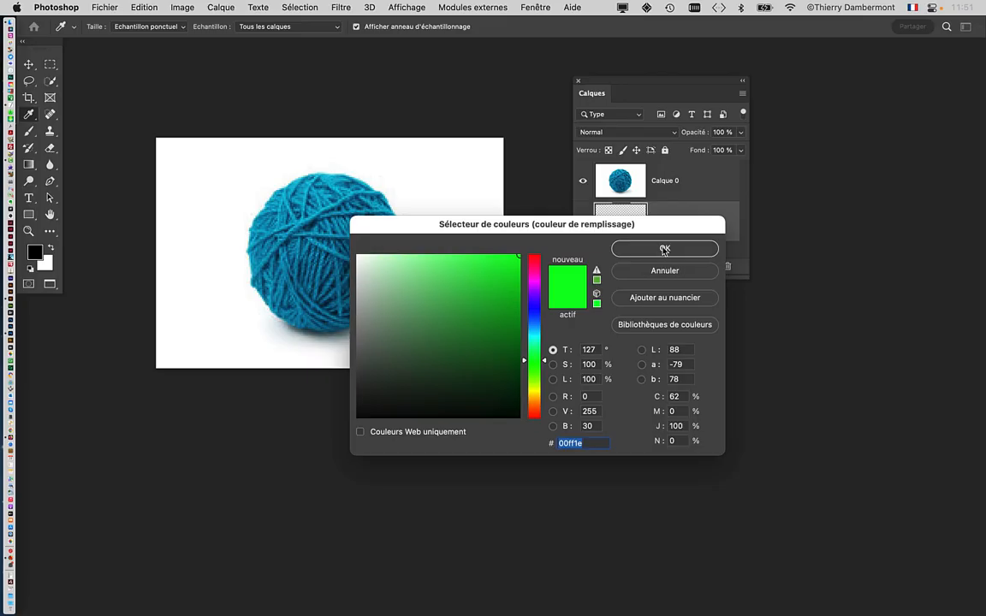
left_click(951, 166)
left_click(636, 274)
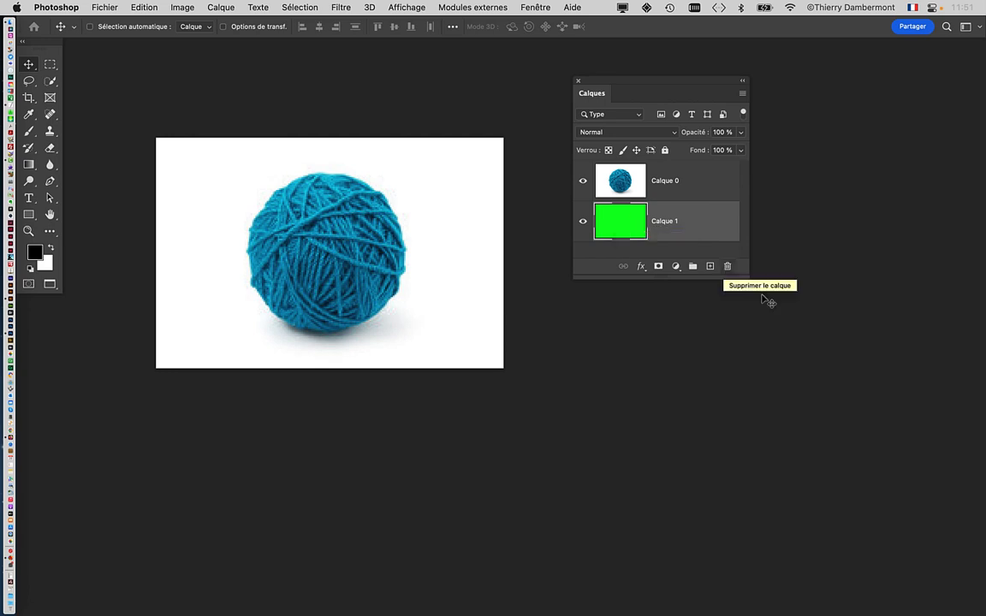
- In the yarn layer's blending options, lower the white limit of Calque actif to 157, comparing on Gris
left_click_drag(747, 278, 784, 352)
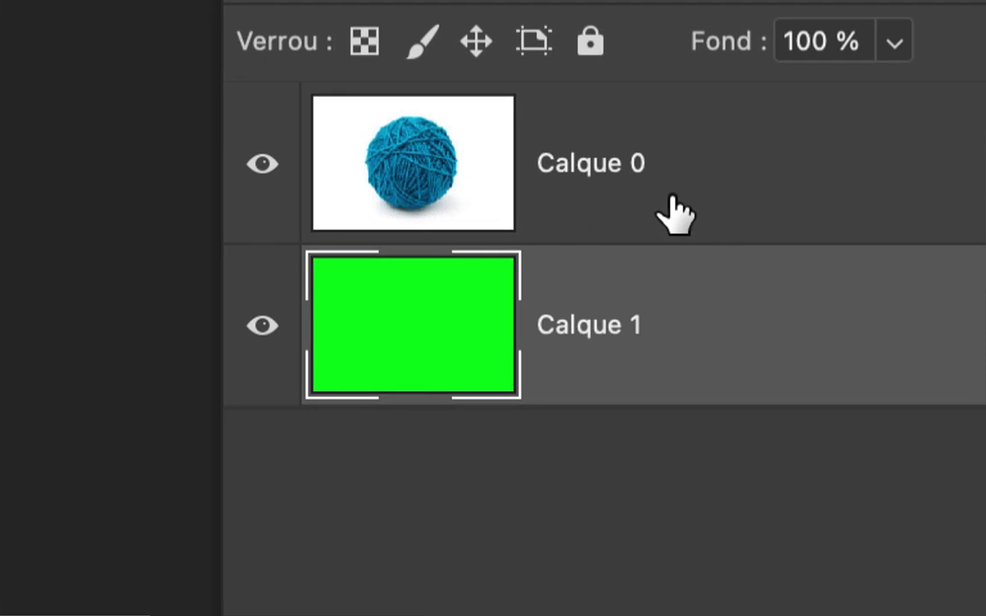
left_click(843, 120)
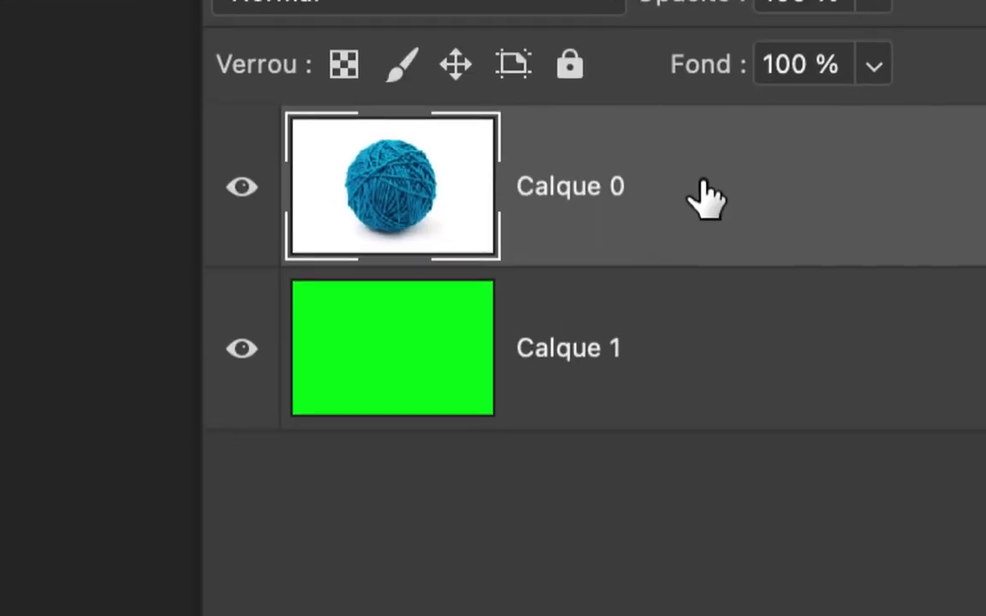
double_click(706, 199)
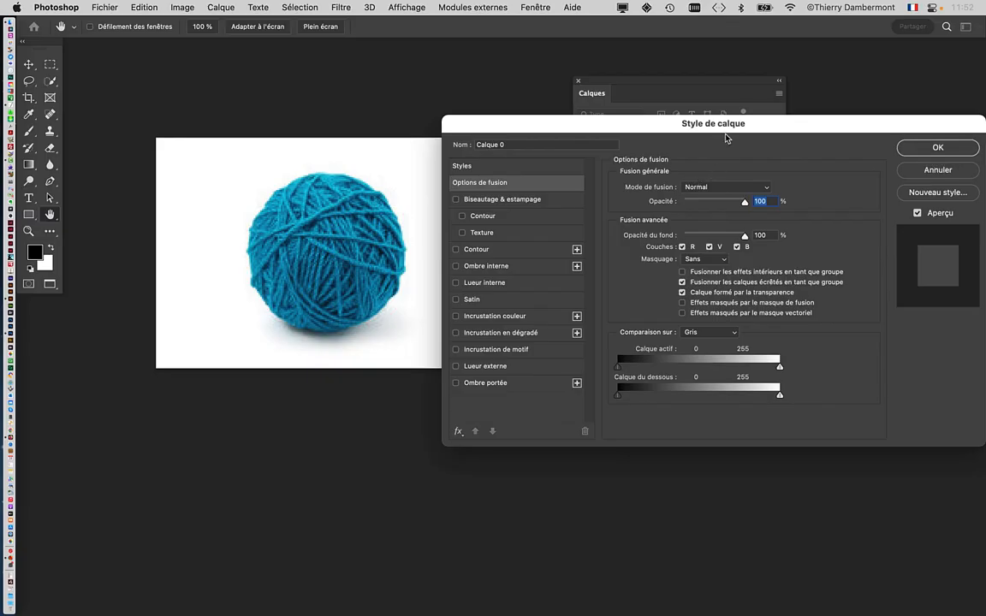
left_click_drag(725, 126, 718, 23)
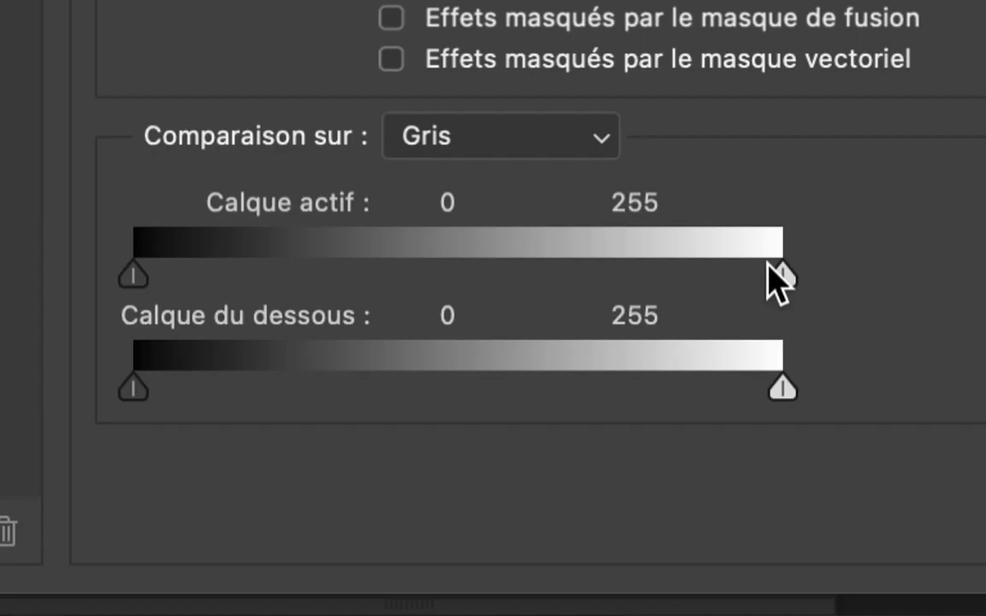
left_click_drag(773, 268, 717, 267)
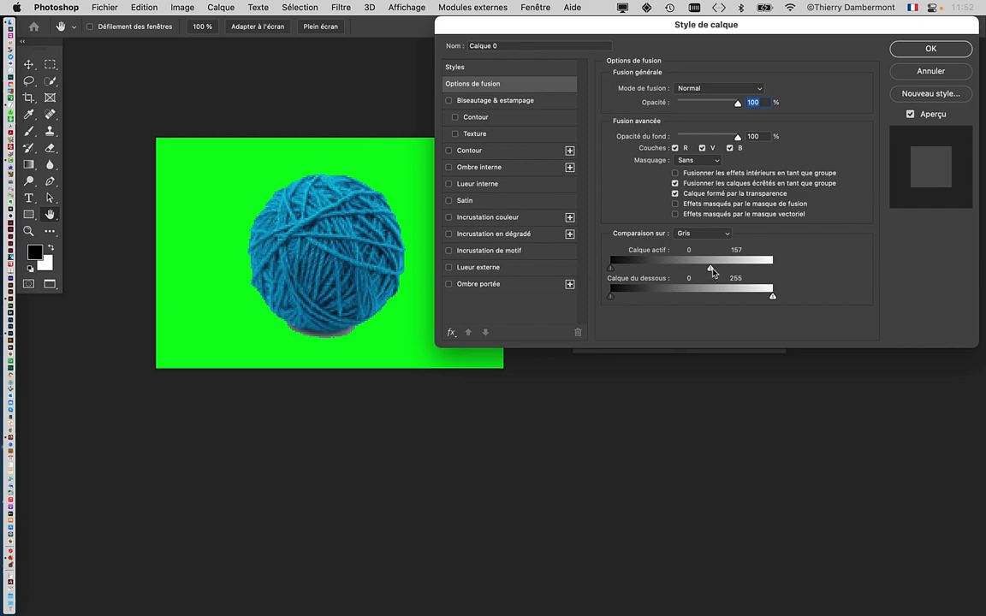
- Split the white limit of Calque actif to 152 / 207 to soften the yarn ball's jagged edge
scroll(373, 185, "up", 8)
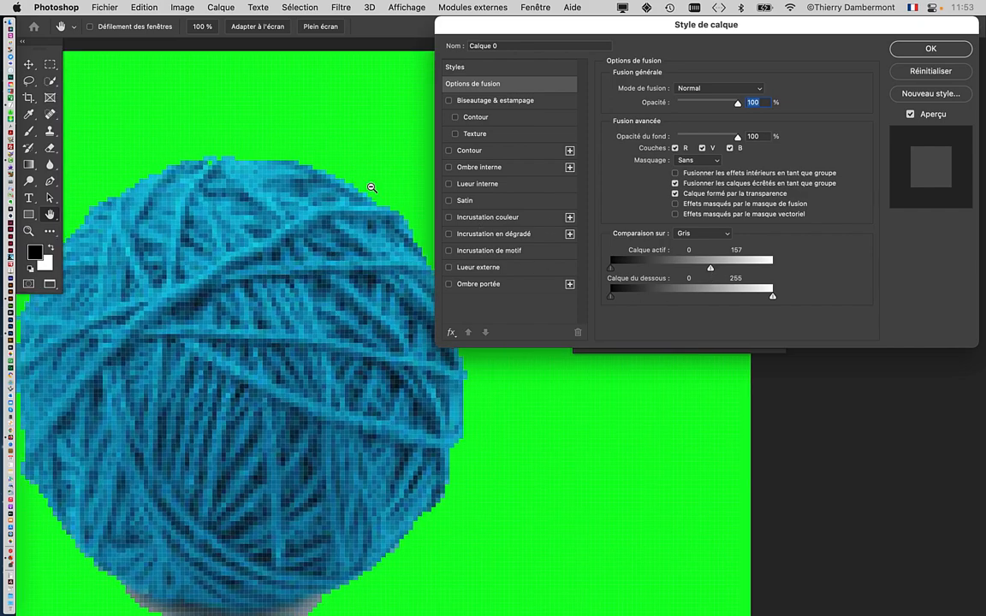
scroll(273, 130, "up", 5)
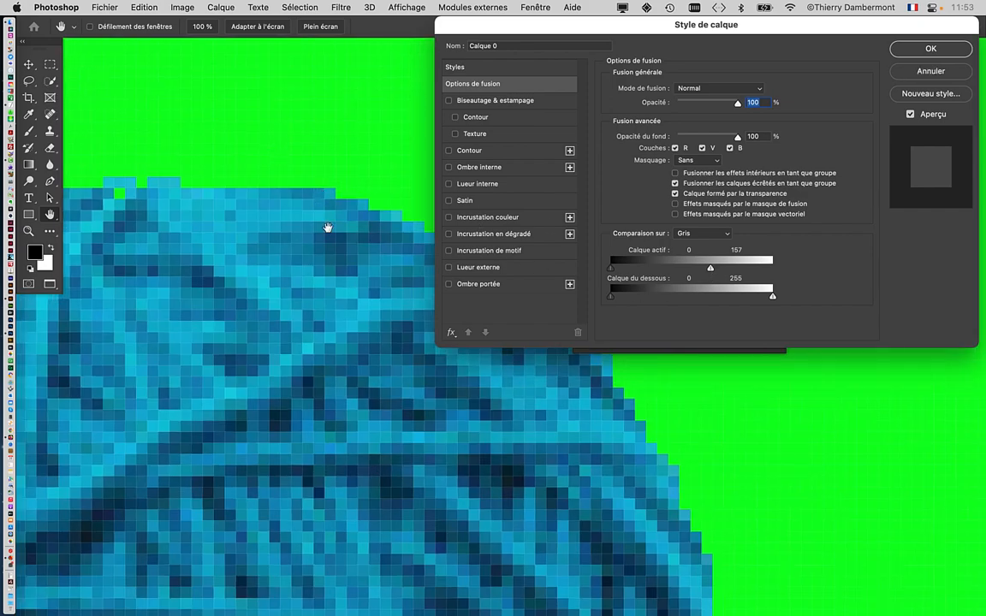
scroll(168, 263, "down", 2)
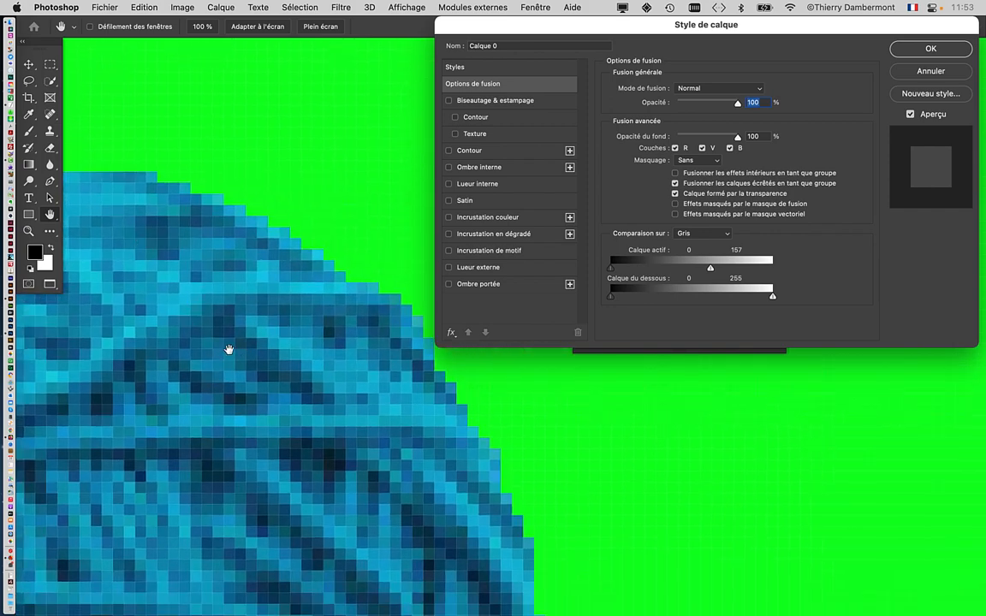
scroll(273, 224, "up", 2)
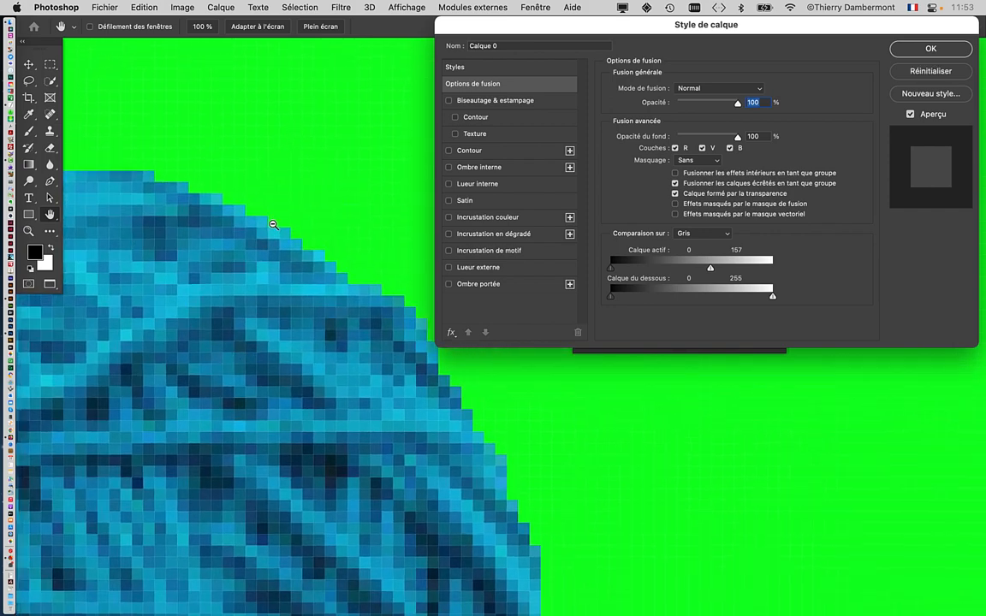
scroll(272, 224, "down", 1)
scroll(375, 241, "down", 2)
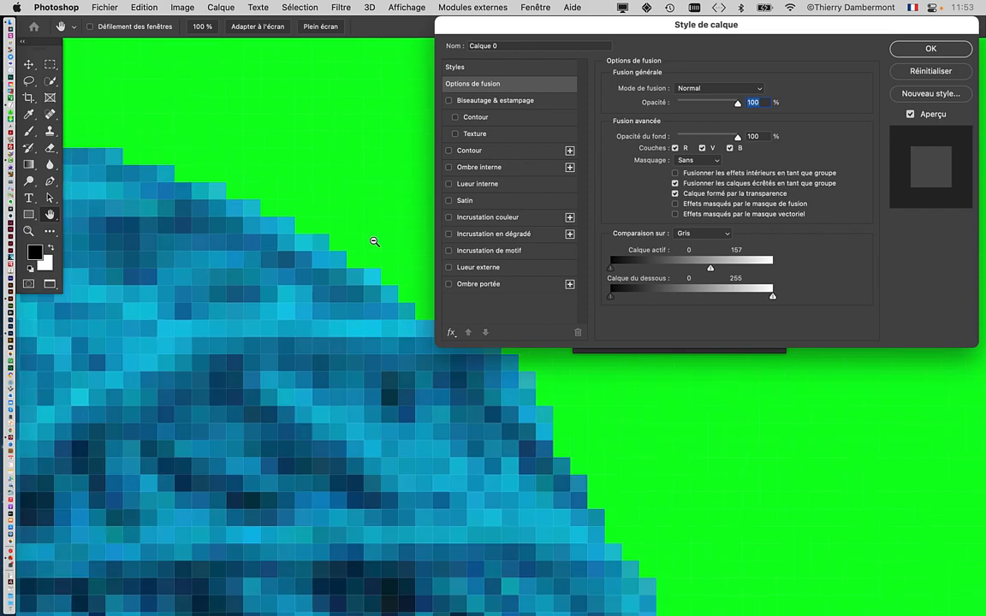
scroll(374, 245, "down", 1)
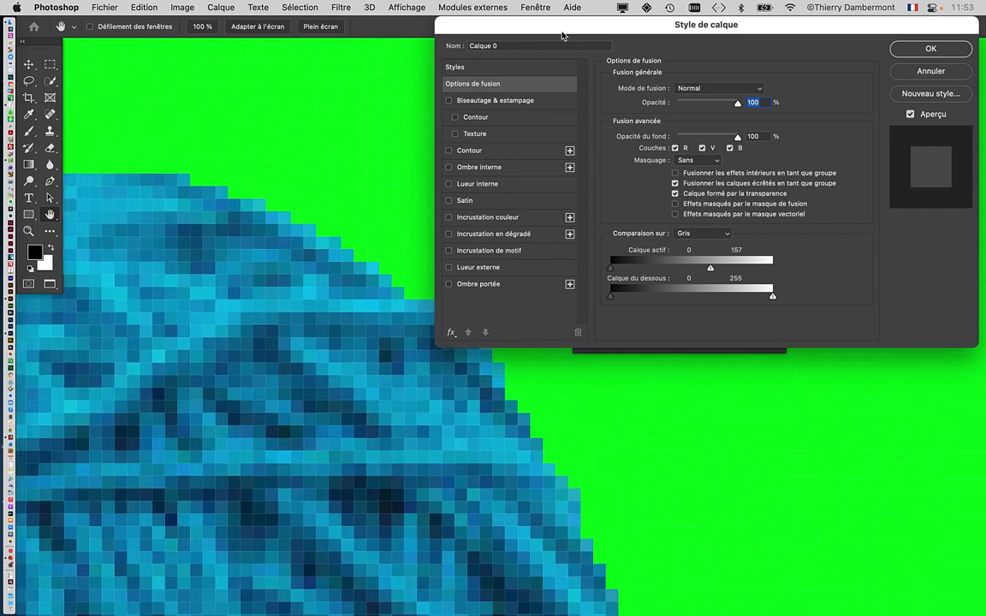
left_click_drag(562, 30, 653, 41)
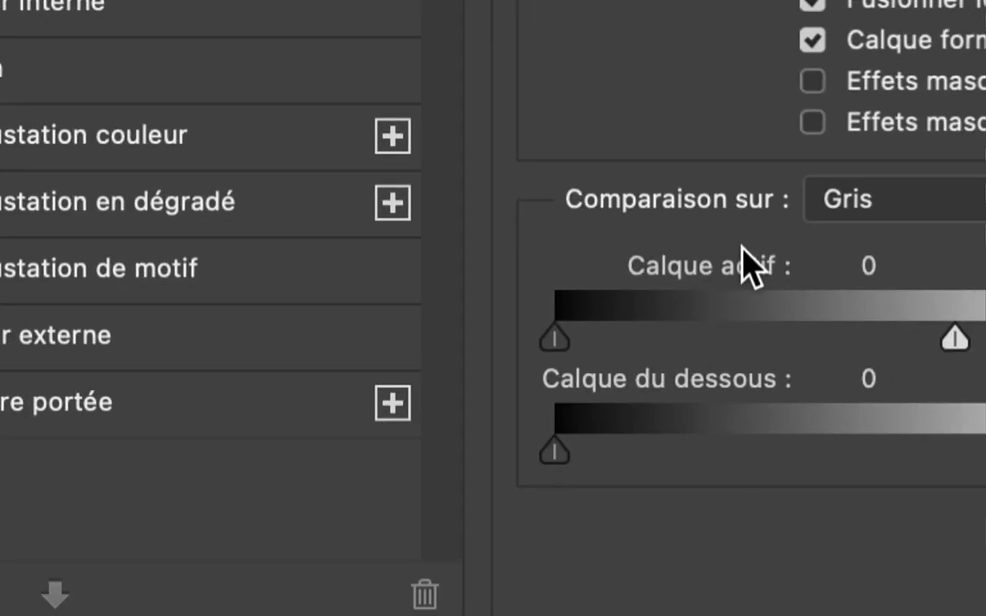
left_click_drag(786, 267, 774, 260)
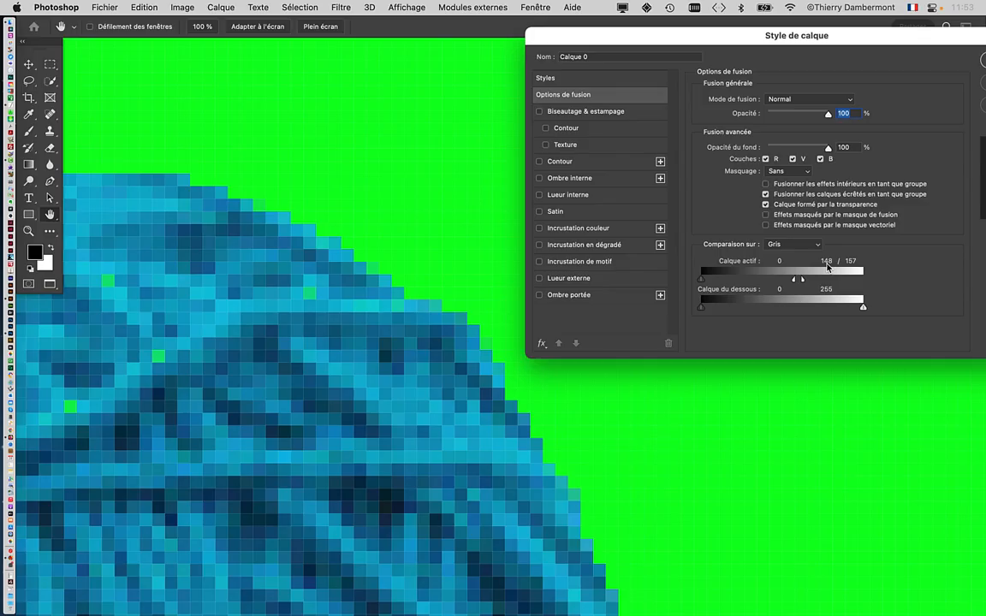
left_click_drag(794, 282, 827, 282)
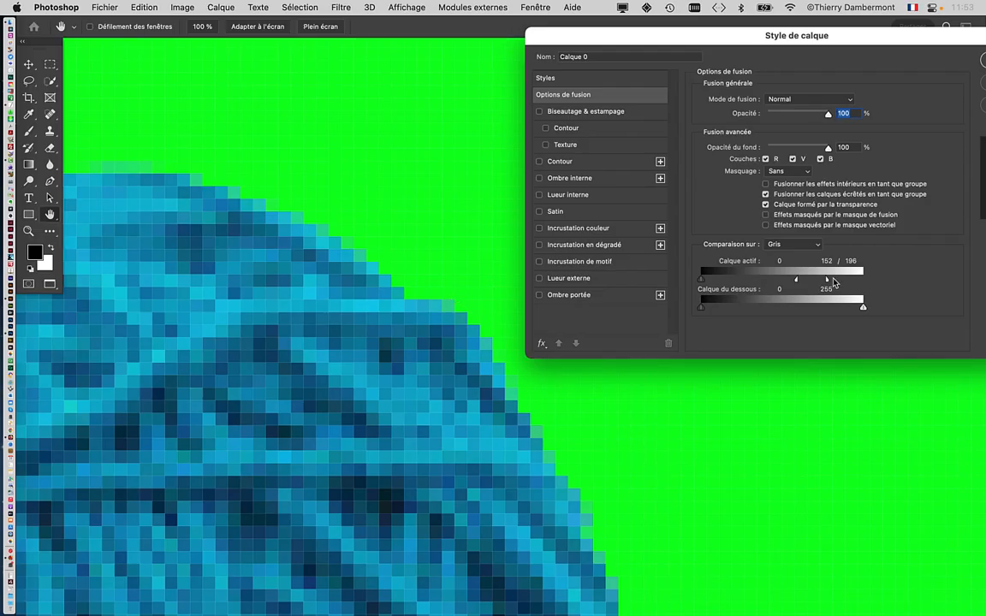
left_click_drag(826, 281, 828, 282)
scroll(417, 328, "down", 10)
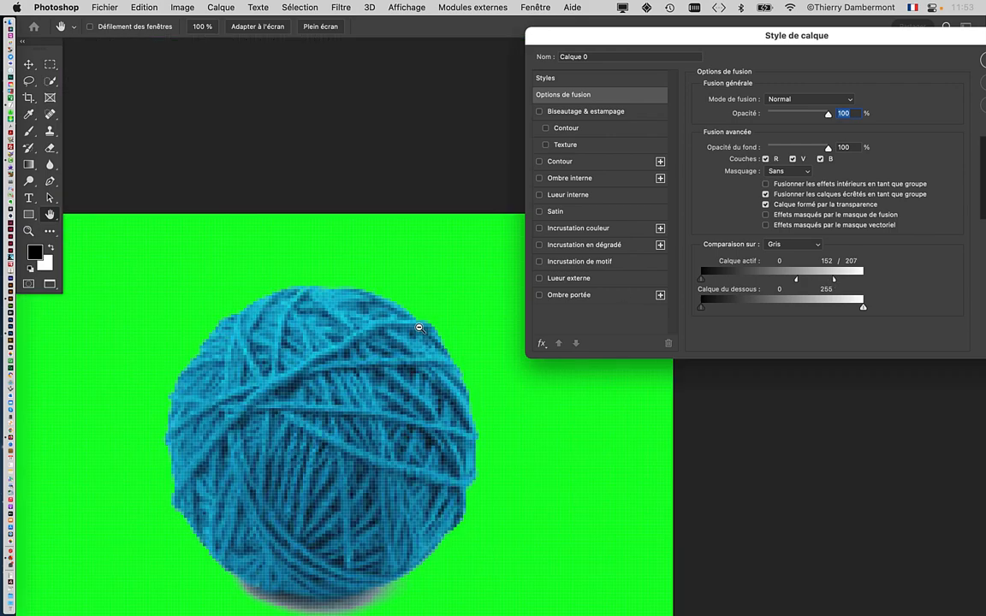
- Confirm the yarn layer's blending options and move the layer list away from the green canvas
scroll(418, 329, "down", 5)
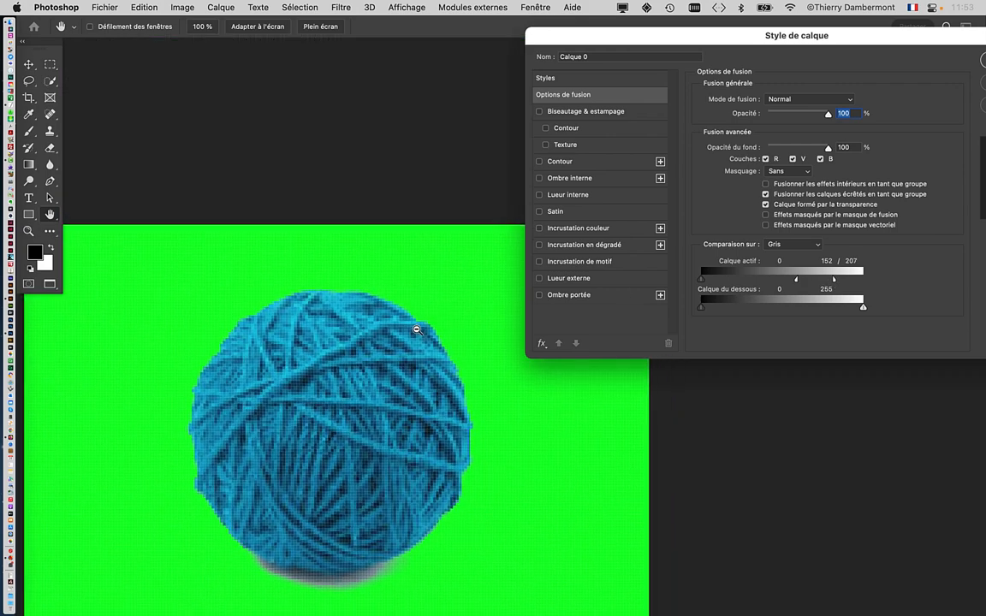
left_click_drag(809, 35, 617, 22)
left_click(834, 49)
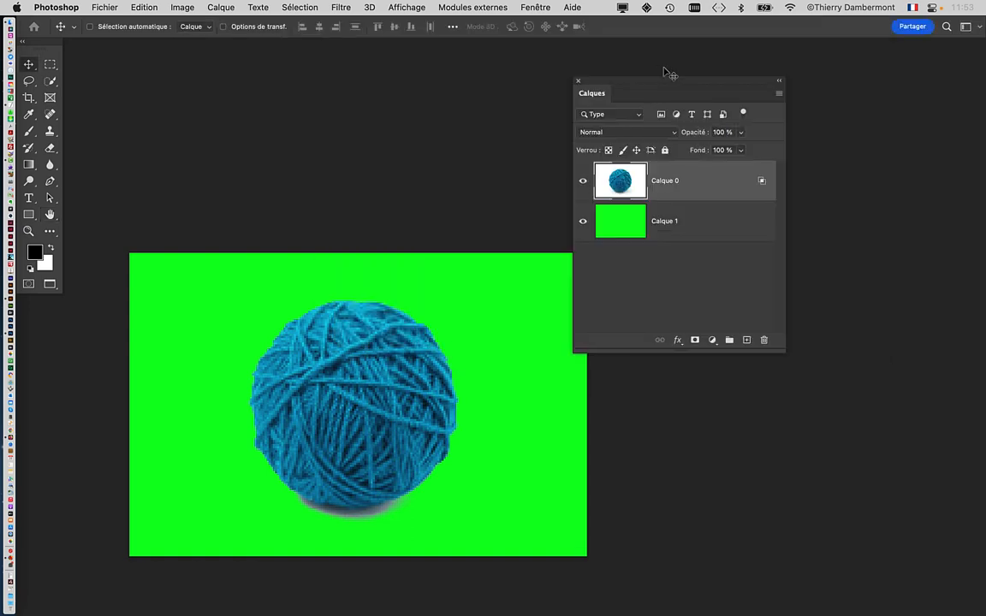
left_click_drag(666, 84, 786, 93)
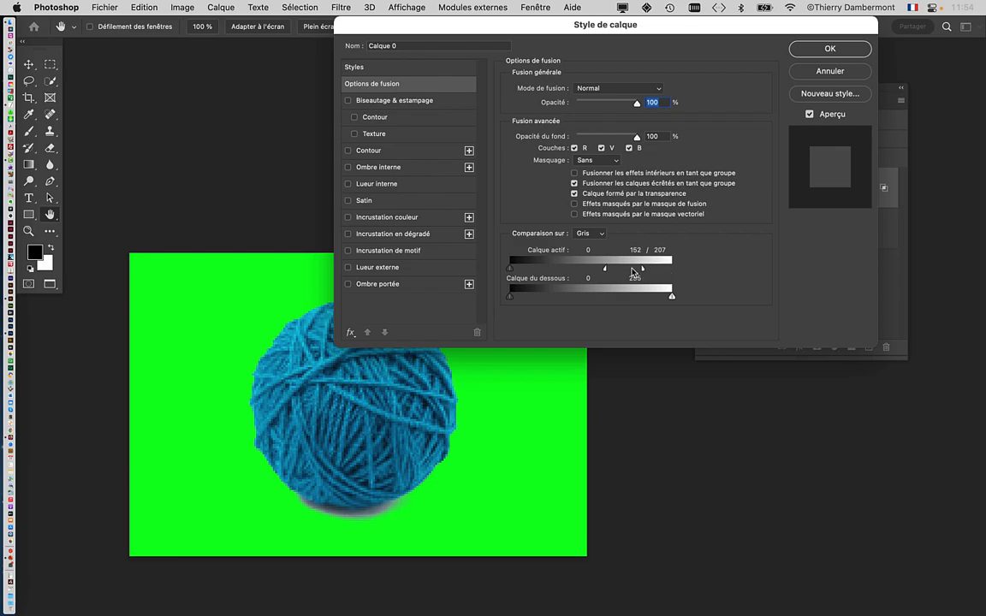
- Reopen the yarn layer's blending options to review the split Calque actif slider, and close them with the settings kept
key("alt")
left_click_drag(577, 39, 723, 7)
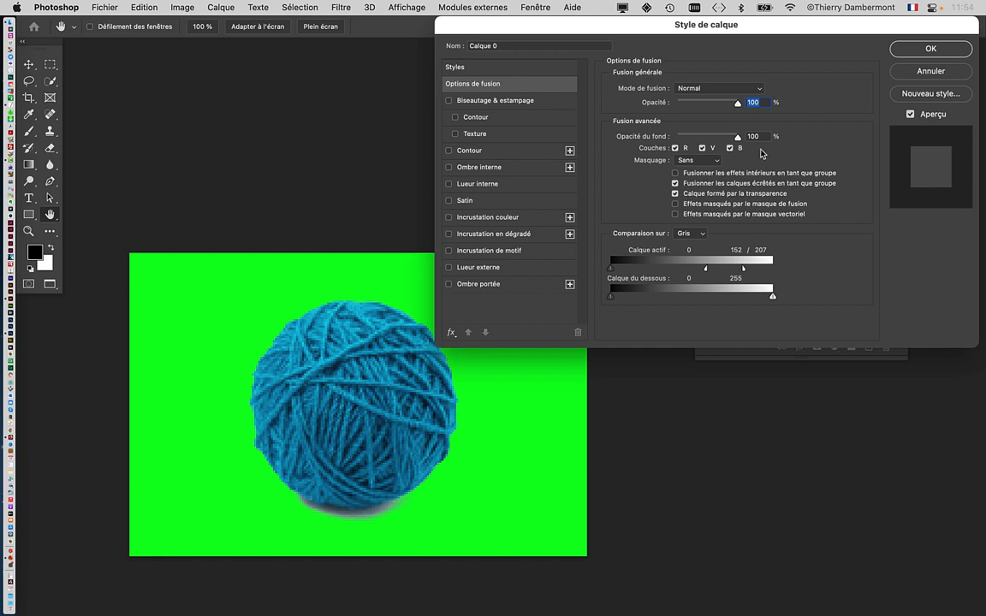
left_click_drag(712, 31, 615, 40)
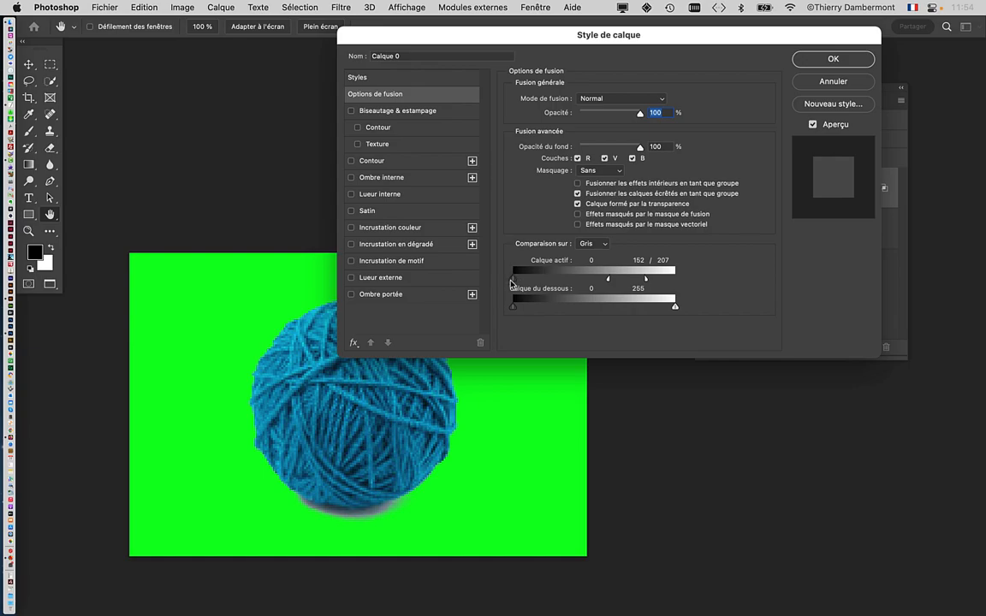
key("alt")
left_click_drag(521, 35, 671, 65)
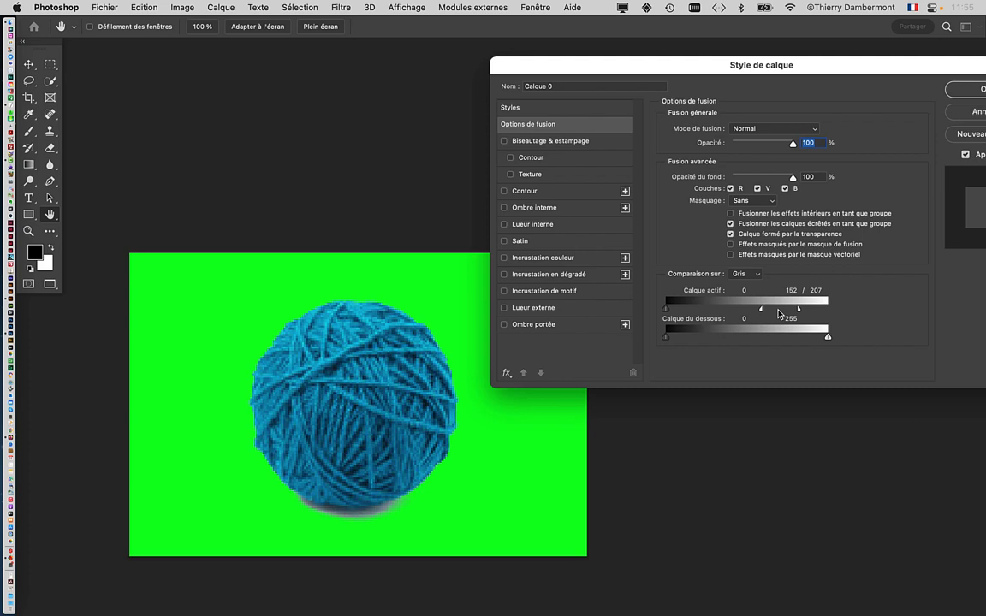
left_click_drag(807, 66, 482, 47)
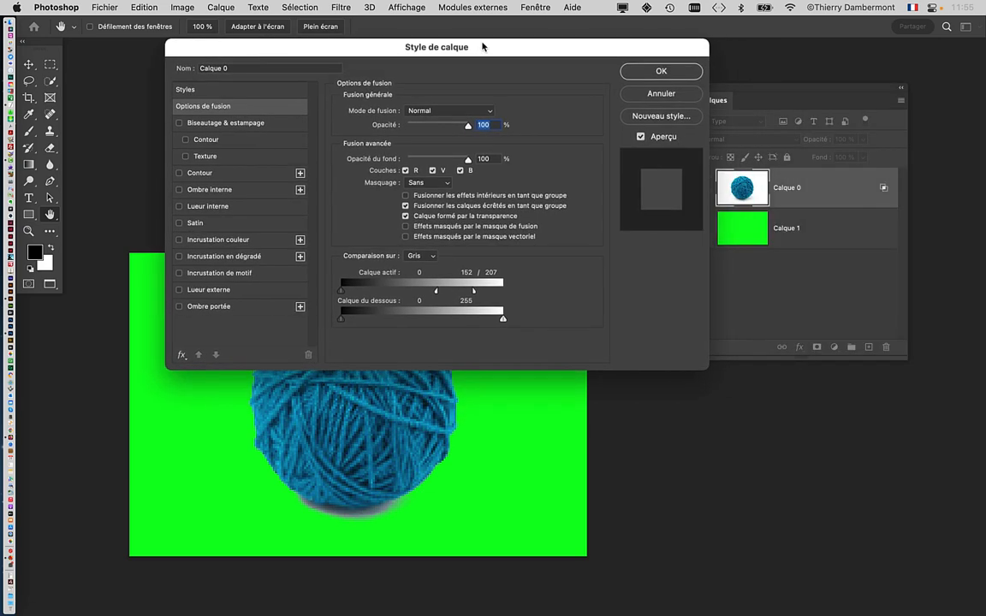
left_click(640, 73)
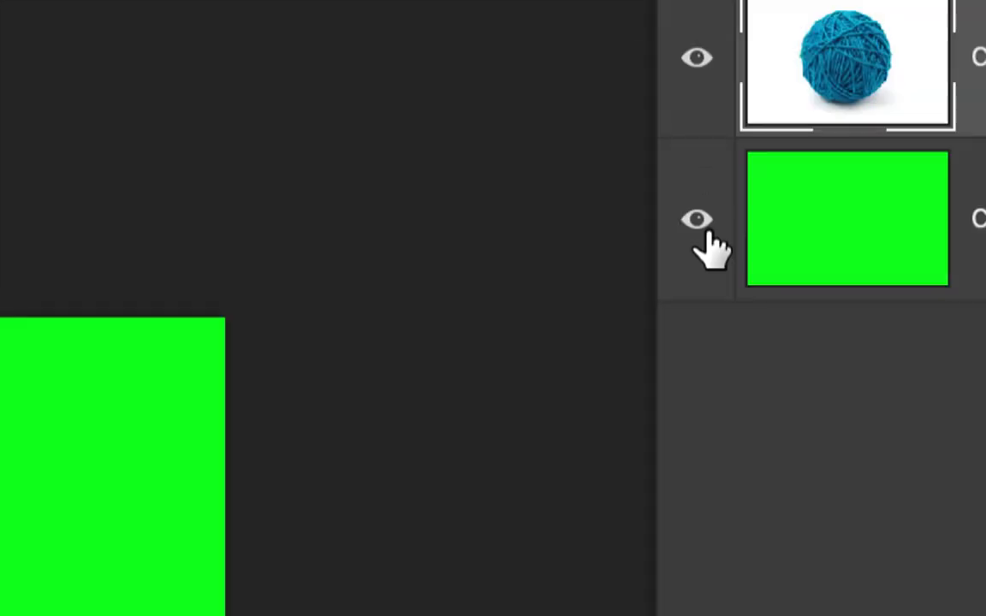
- Hide the green layer Calque 1 and inspect the yarn ball's edges and shadow against transparency
left_click(705, 229)
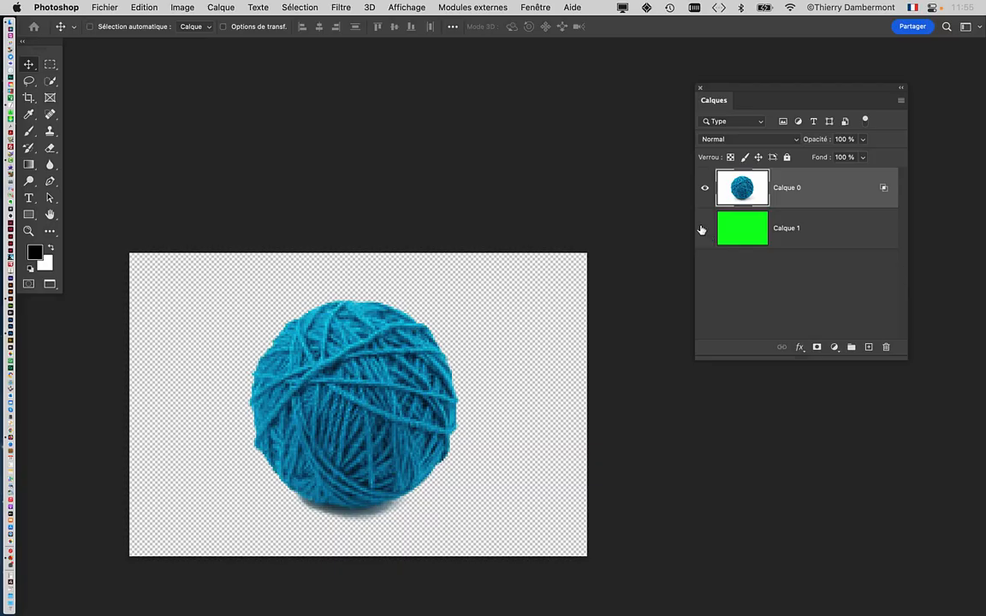
scroll(343, 402, "up", 3)
scroll(345, 403, "down", 2)
scroll(374, 512, "up", 5)
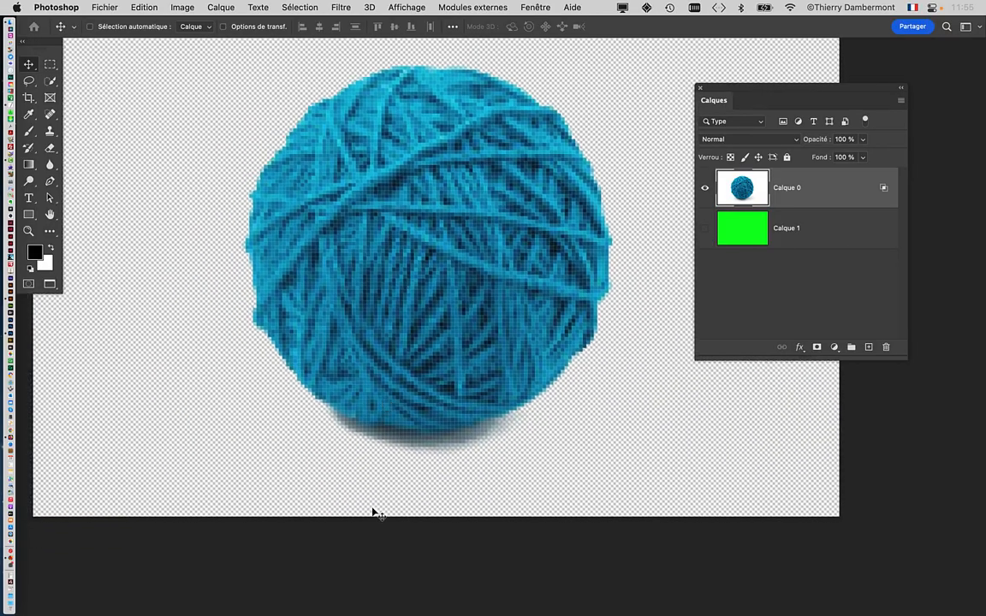
scroll(402, 406, "down", 5)
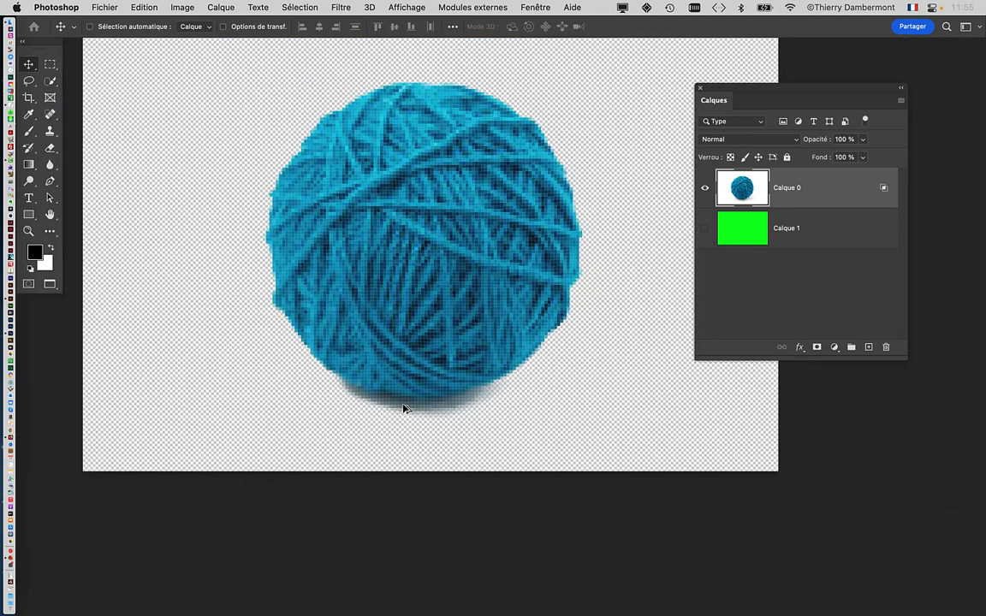
scroll(405, 411, "down", 2)
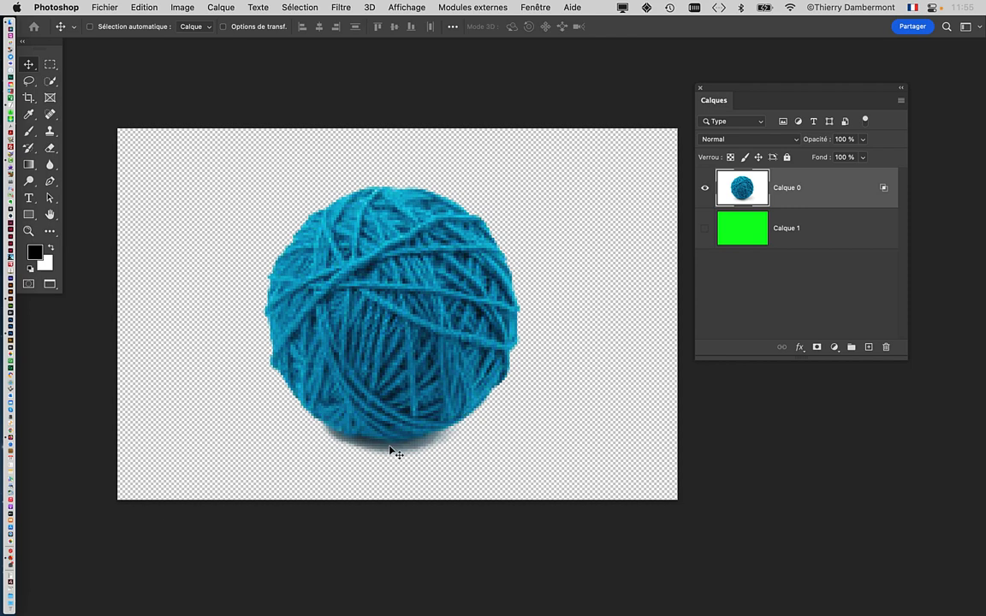
- Save the document as a Photoshop file in the lapin pour peinture dynamique folder, with maximised compatibility
left_click(105, 6)
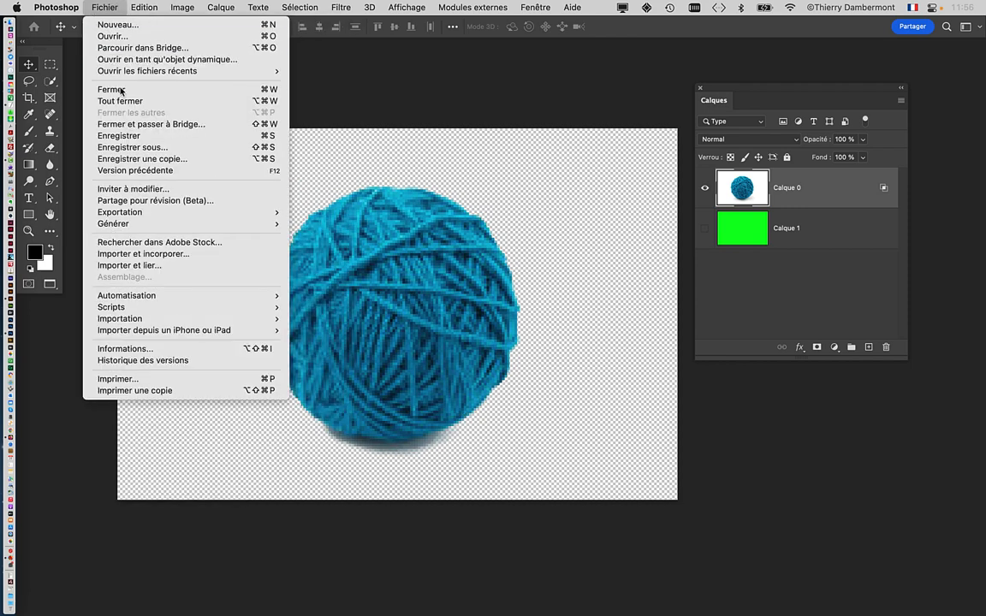
left_click(152, 147)
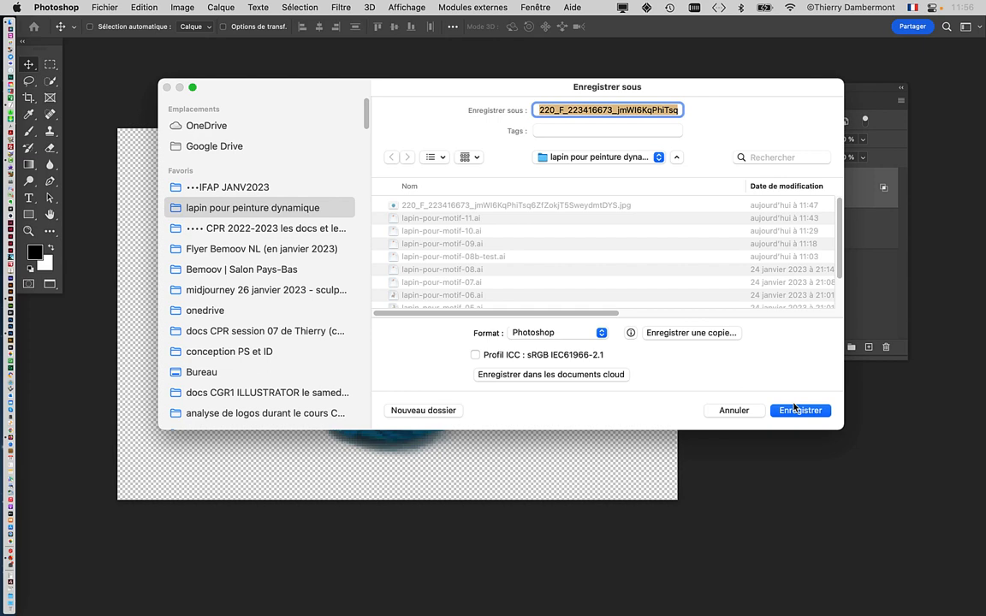
left_click(794, 408)
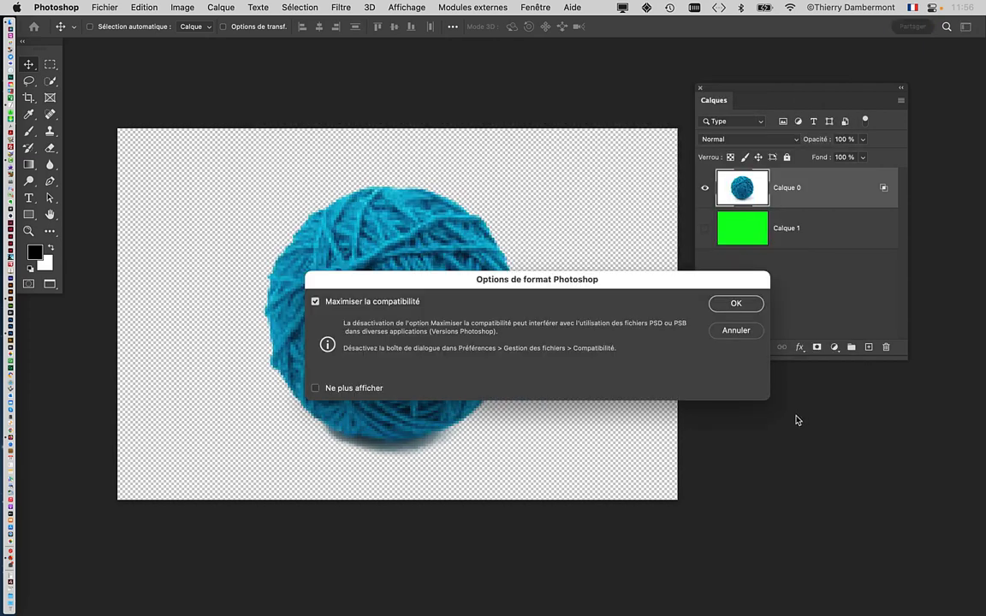
key("Return")
- Switch to Illustrator and place the saved yarn ball PSD, unlinked, in the rabbit pattern tile
key("super+Tab")
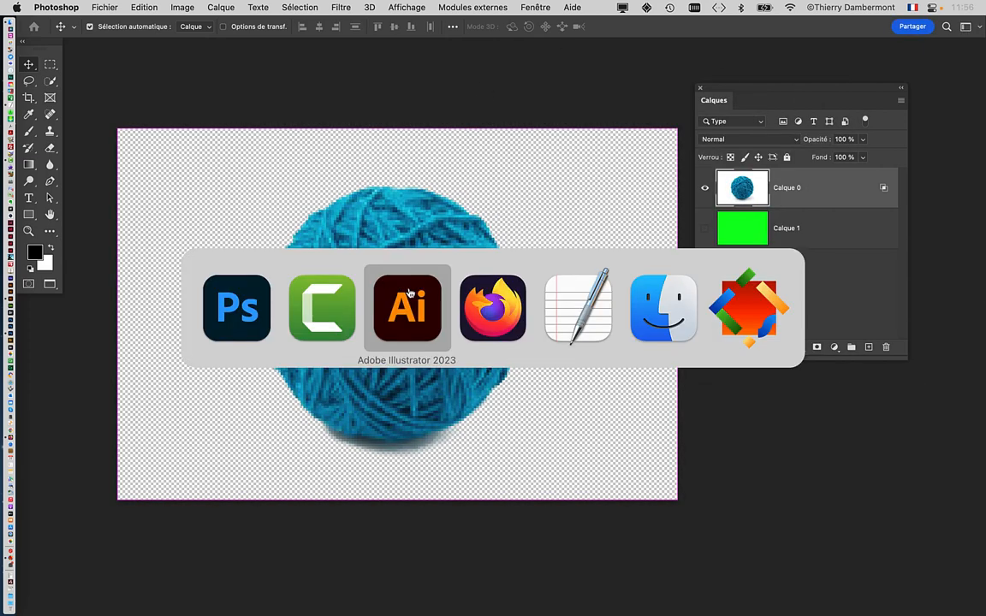
left_click(407, 300)
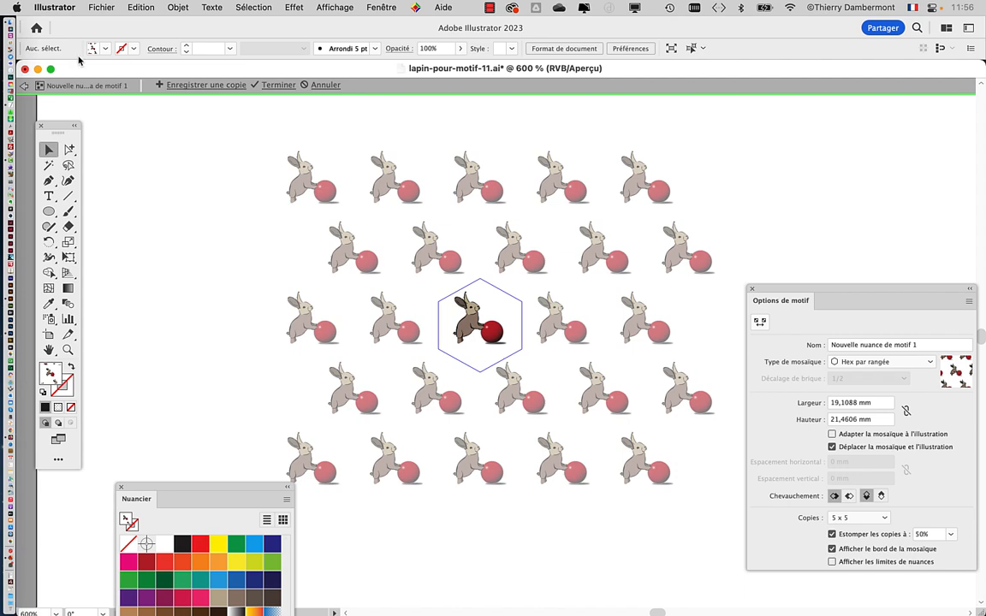
left_click(100, 7)
left_click(112, 224)
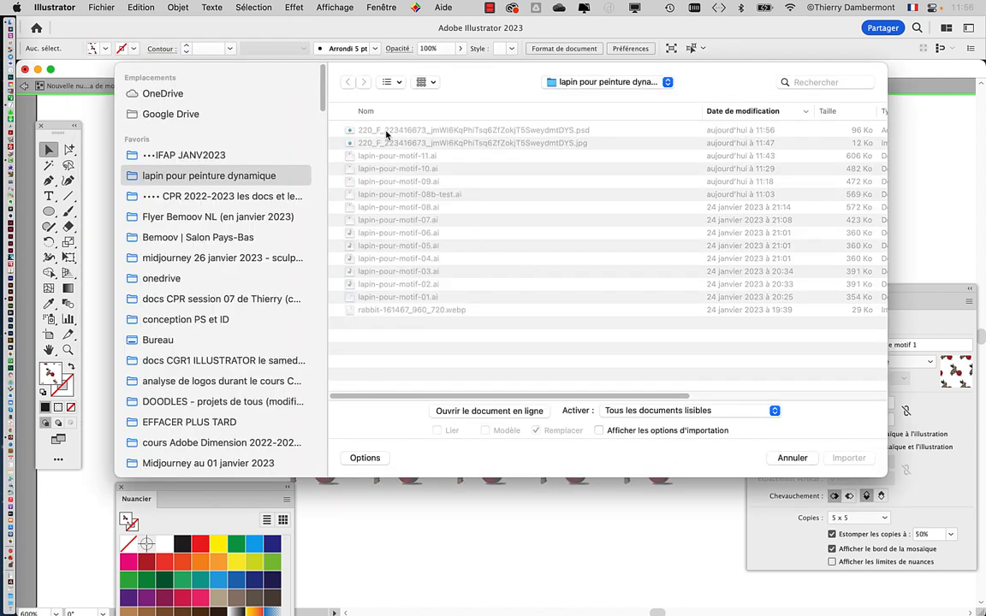
left_click(385, 132)
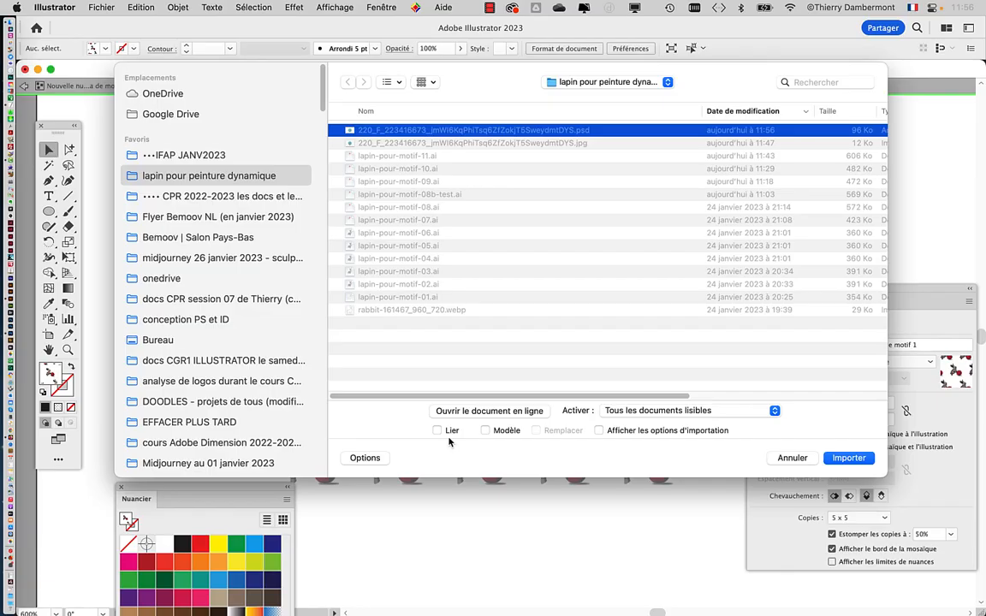
left_click(849, 458)
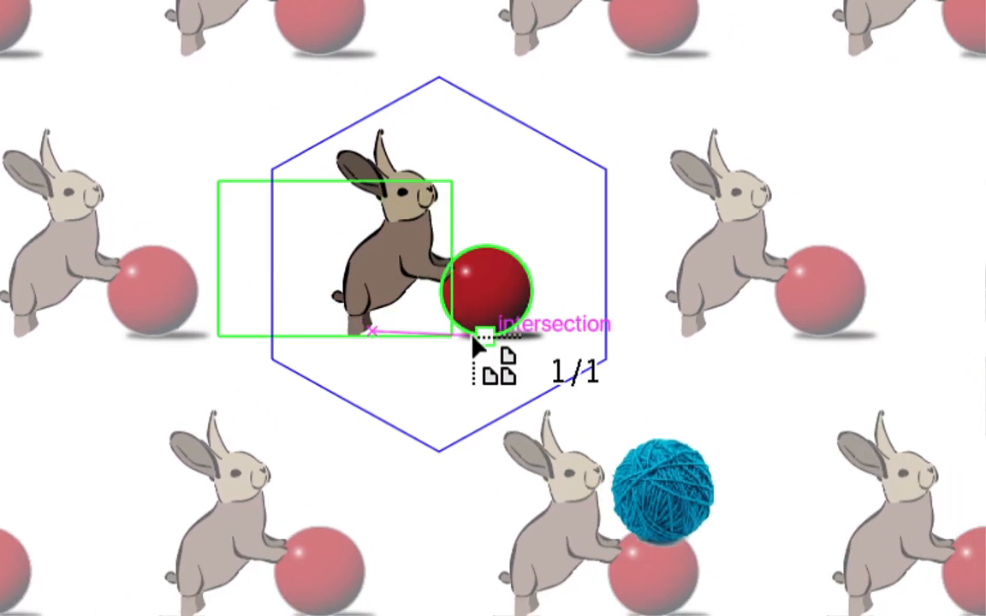
left_click(474, 336)
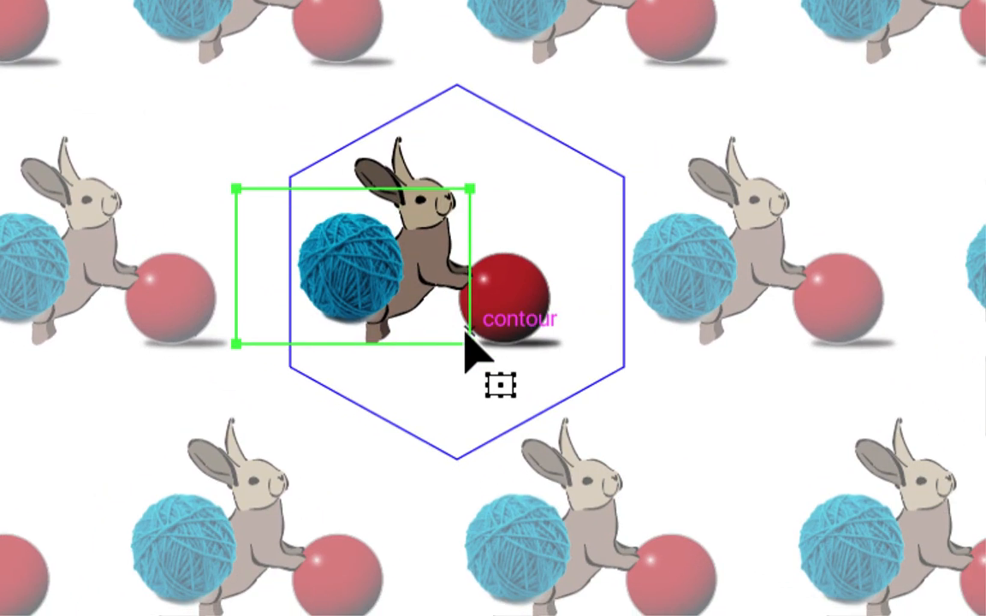
- Move the yarn ball down to the rabbit's feet and send it to the back, behind the rabbit
left_click_drag(367, 274, 373, 301)
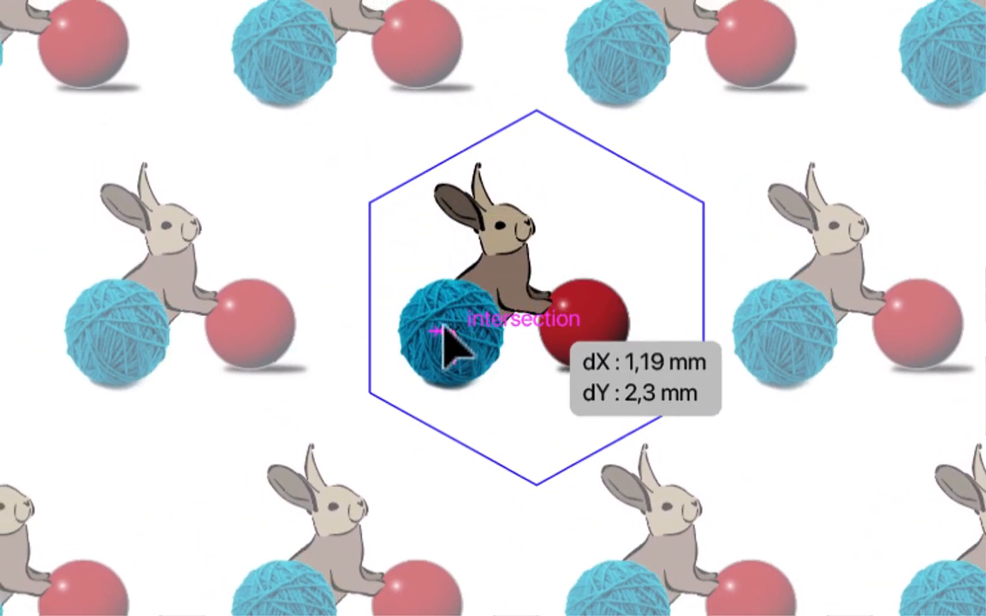
left_click_drag(443, 331, 442, 325)
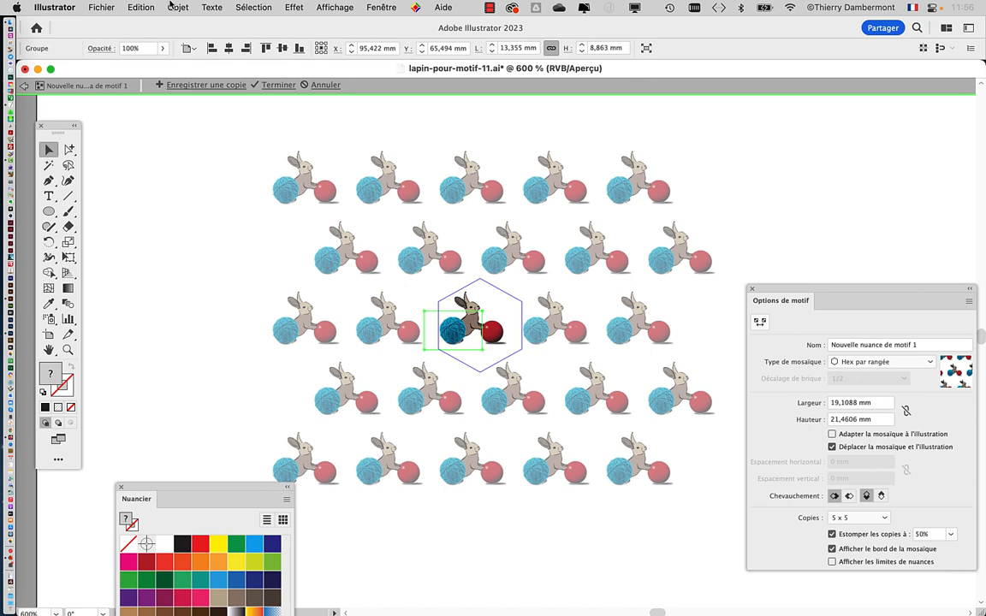
left_click(171, 7)
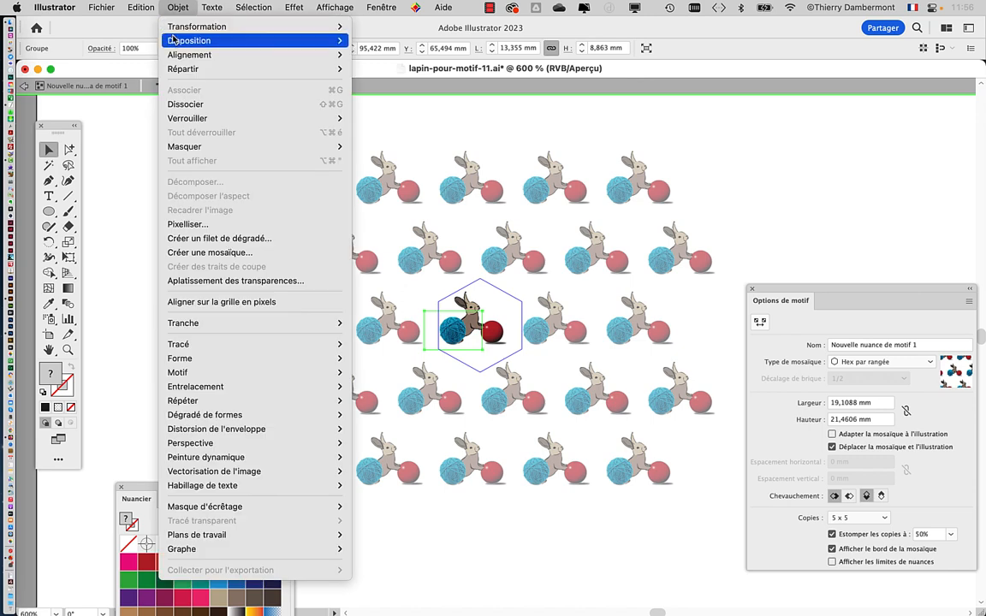
mouse_move(159, 40)
left_click(394, 85)
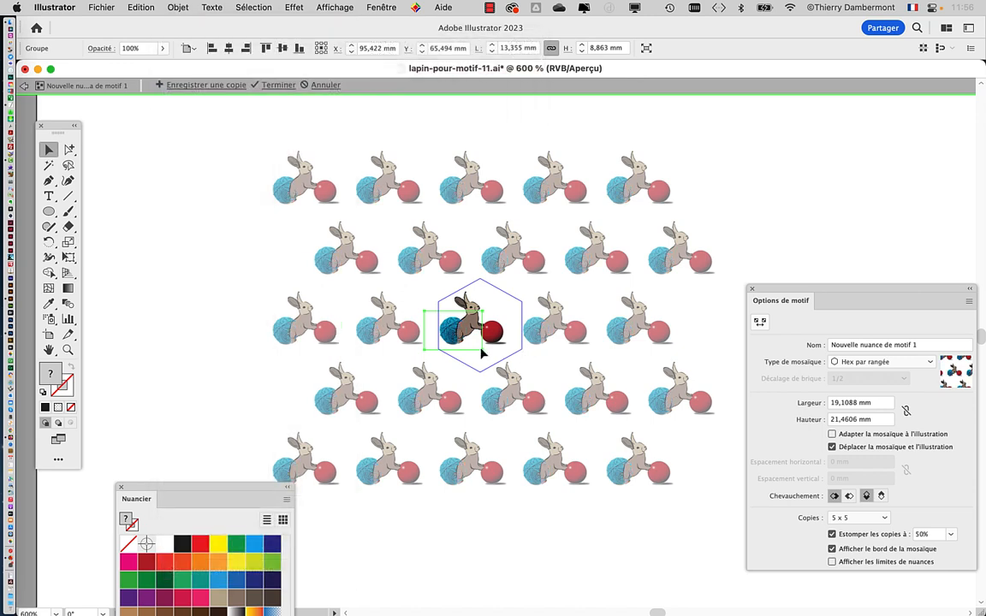
- Enlarge the yarn ball image to about 20.9 × 13.9 mm with Free Transform and shift it closer behind the rabbit
scroll(458, 342, "up", 5)
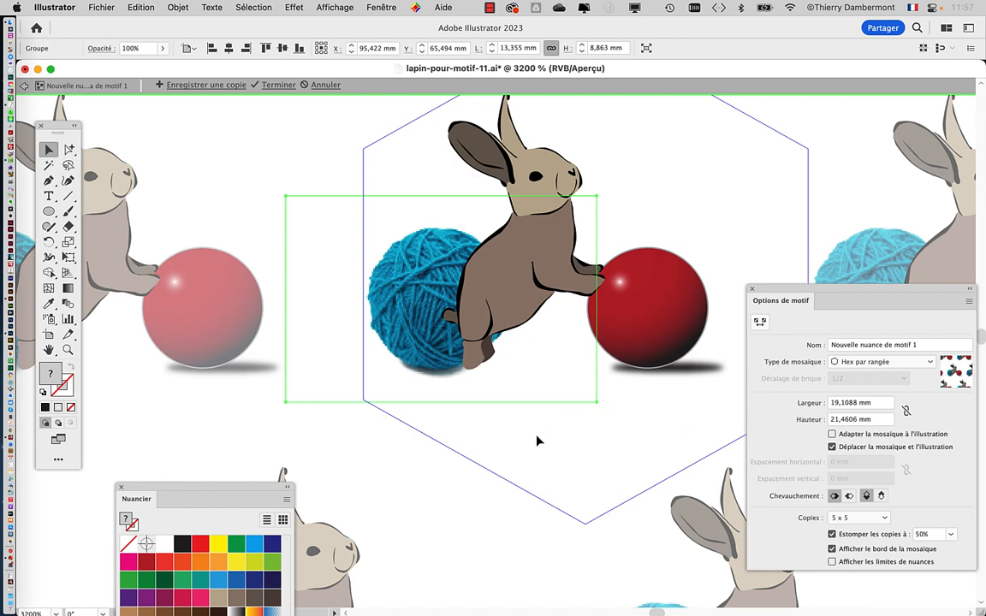
scroll(374, 356, "down", 1)
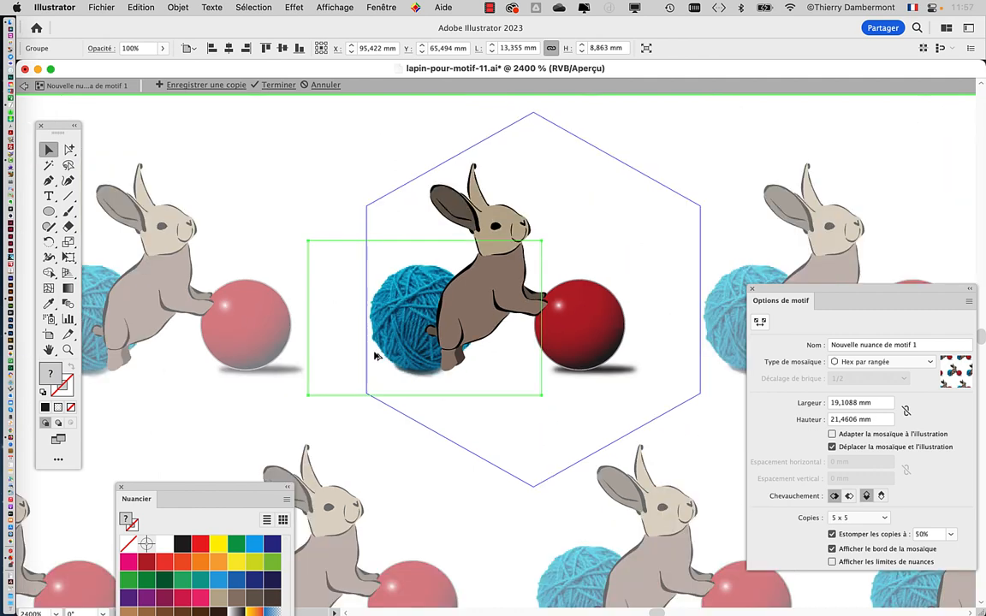
left_click(68, 257)
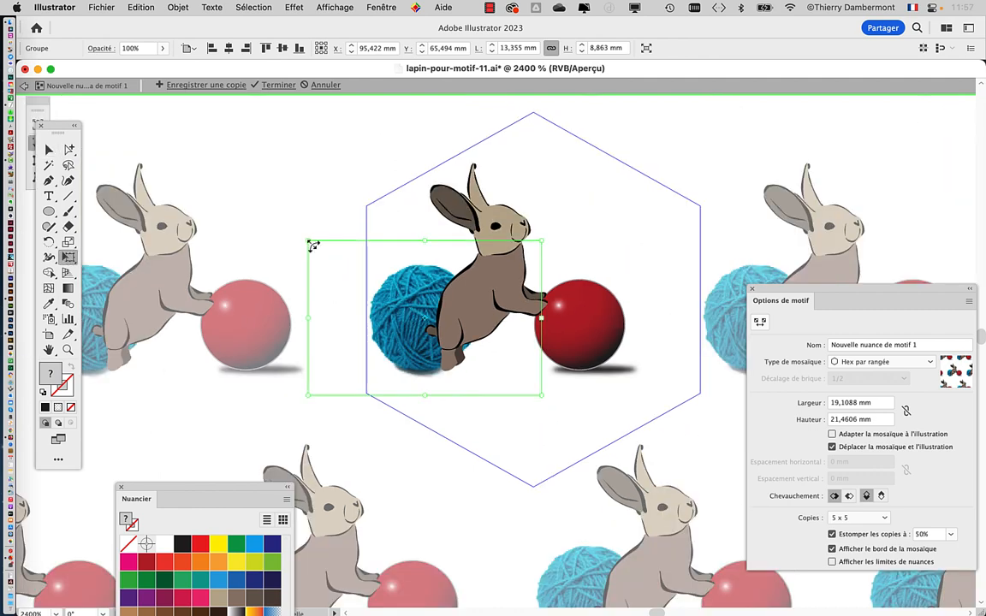
left_click_drag(311, 242, 224, 184)
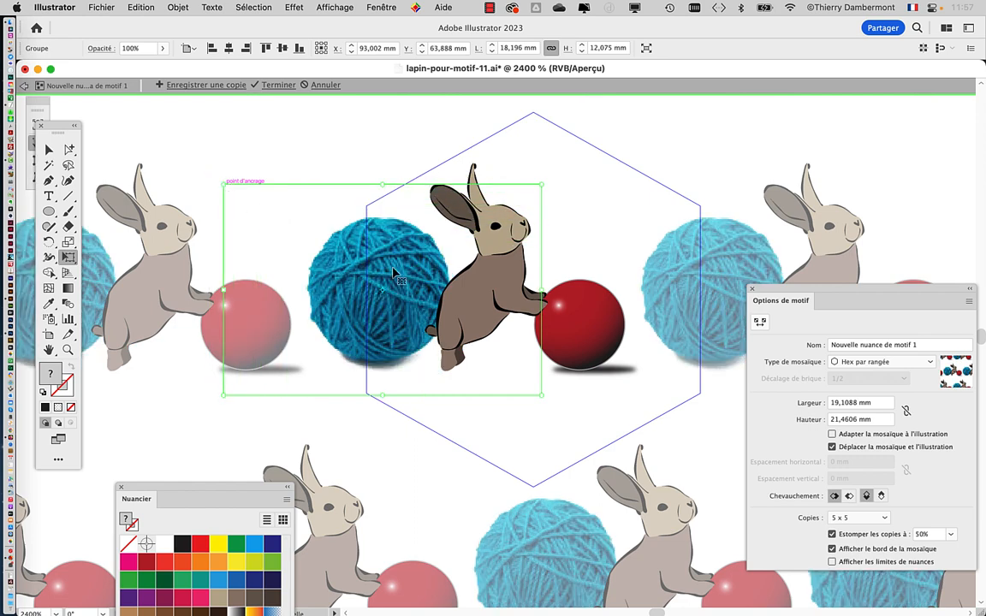
left_click_drag(391, 266, 419, 270)
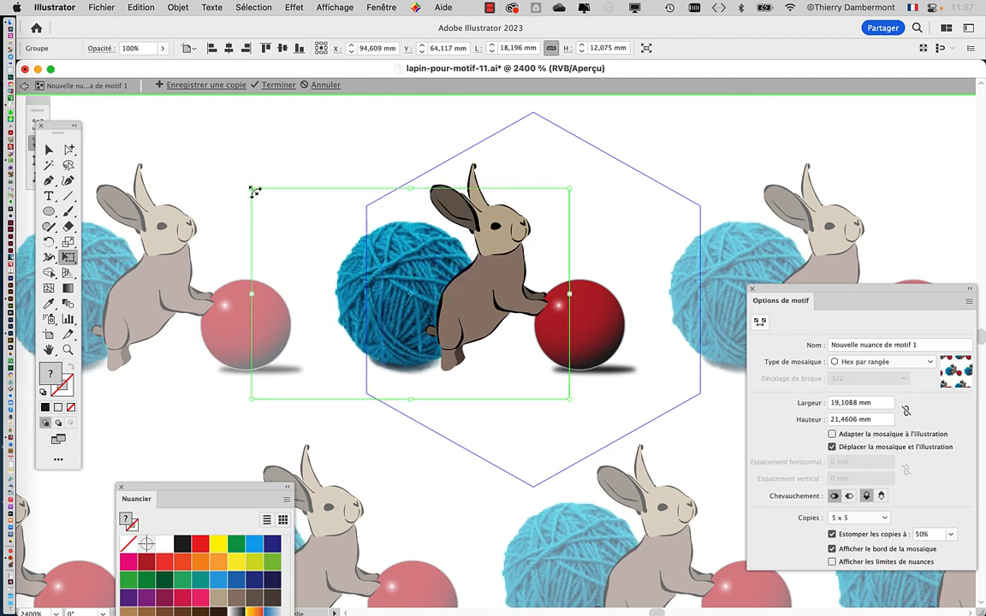
left_click_drag(253, 189, 231, 174)
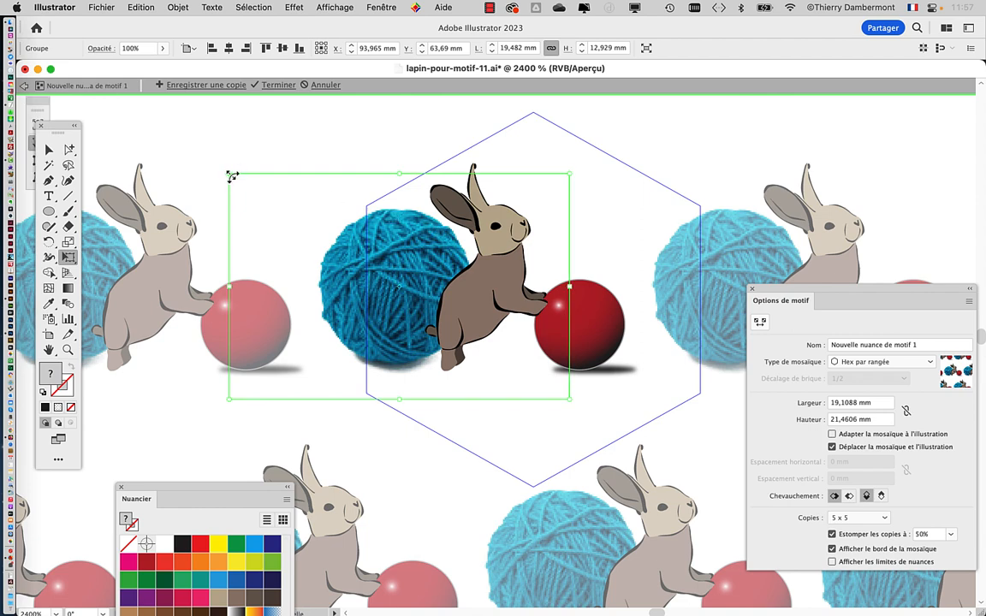
left_click_drag(231, 175, 208, 154)
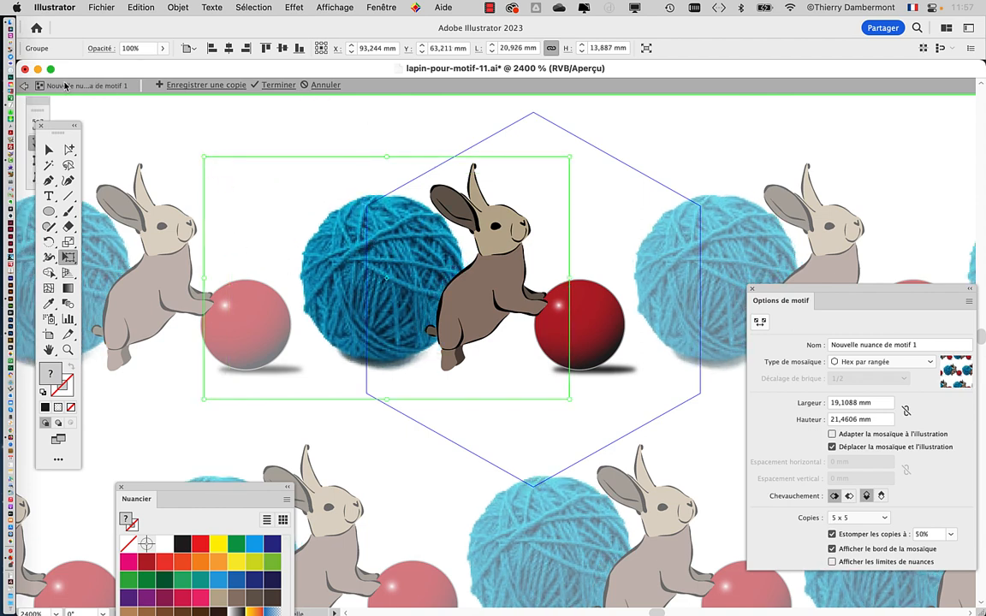
- Exit pattern editing with the changes kept and examine the updated rabbit pattern over the orange circle
left_click(26, 86)
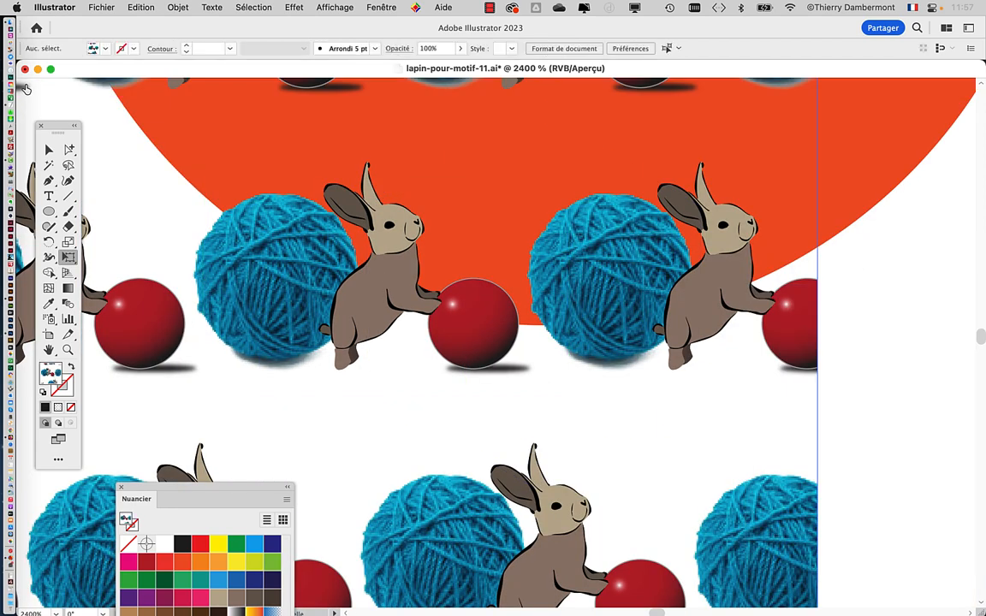
scroll(544, 410, "down", 1)
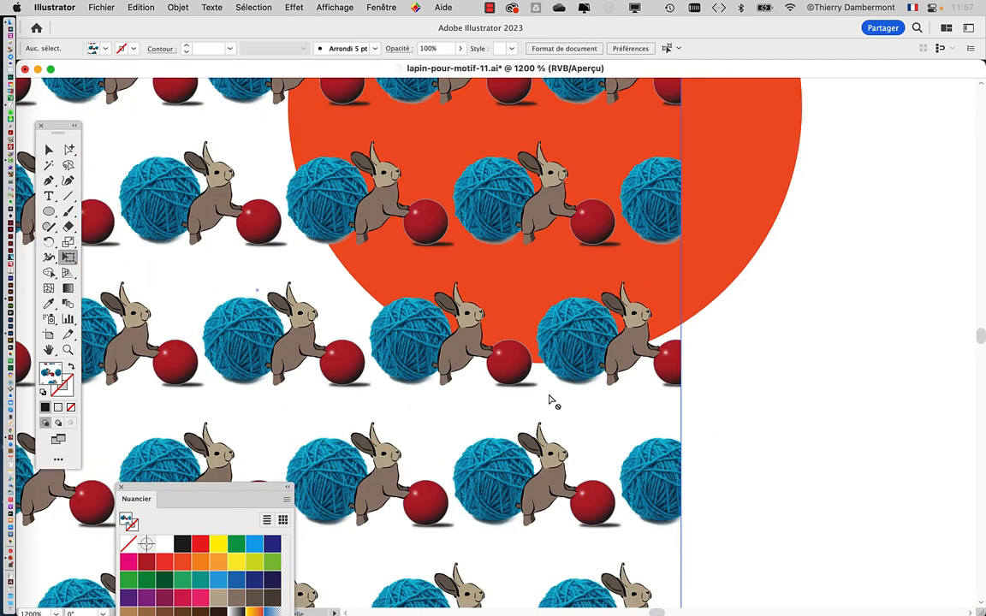
scroll(561, 386, "up", 3)
scroll(604, 377, "up", 1)
scroll(599, 379, "down", 2)
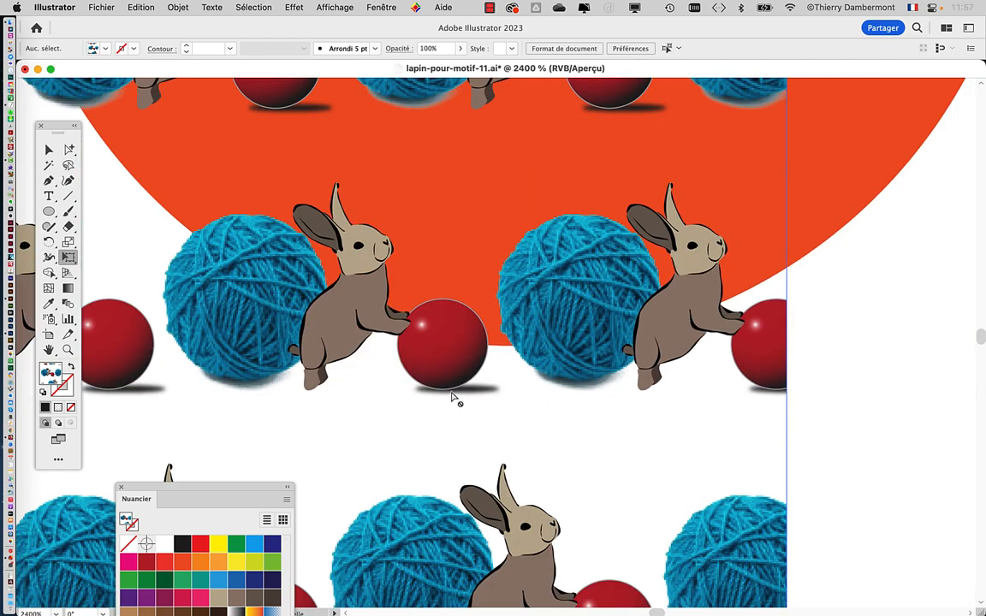
- Show the document's Liens list, place it clear of the rabbit pattern and enlarge it to check for linked images
scroll(453, 399, "up", 1)
scroll(452, 404, "down", 1)
scroll(453, 404, "down", 3)
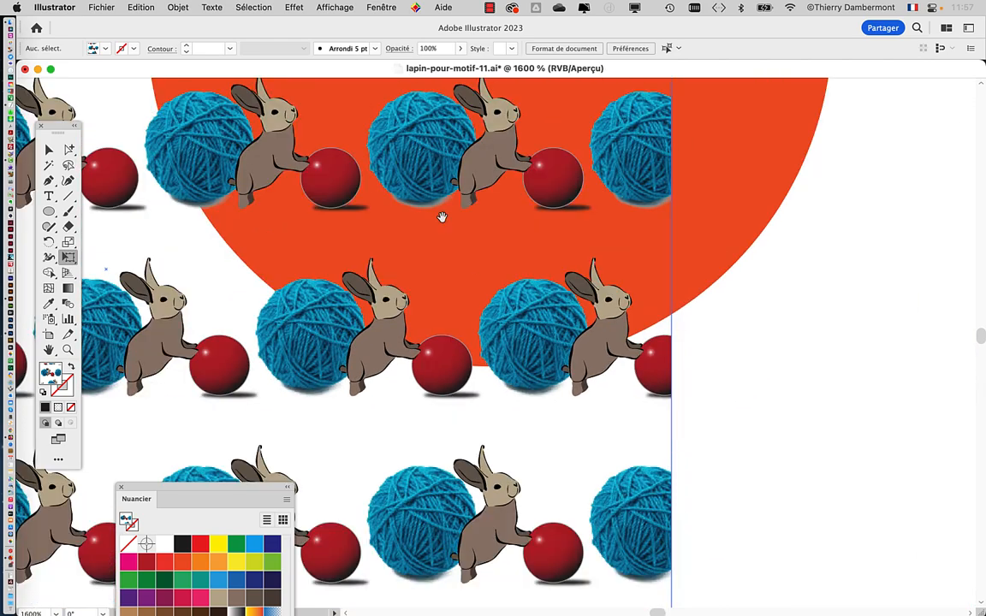
scroll(395, 195, "up", 1)
scroll(329, 195, "up", 1)
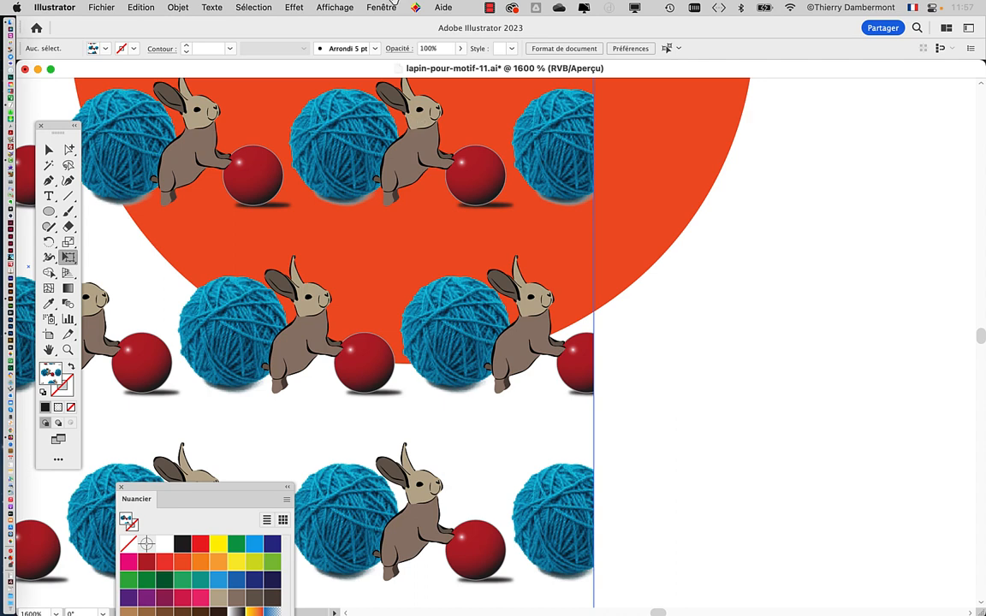
left_click(394, 7)
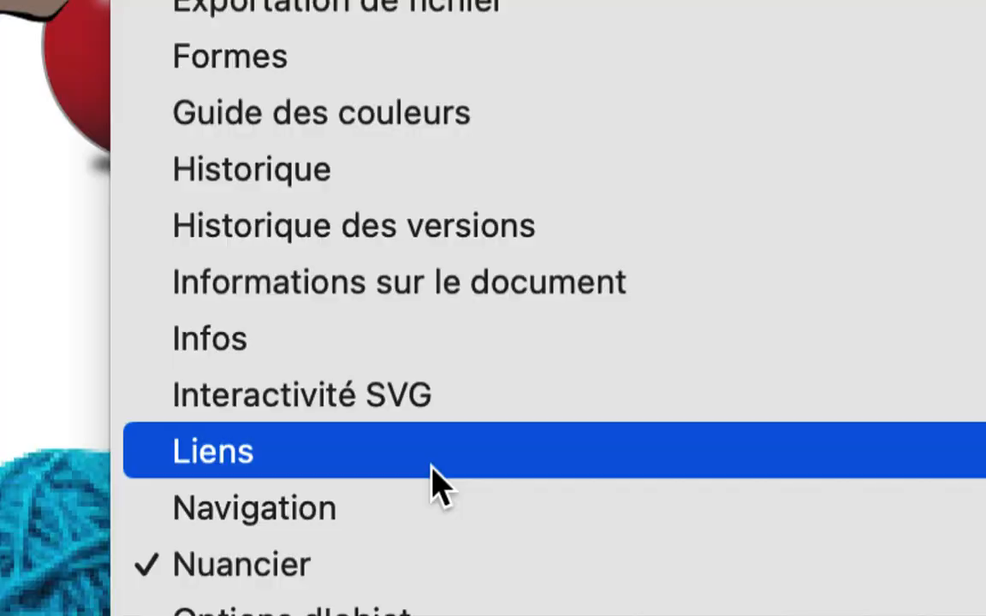
left_click(431, 467)
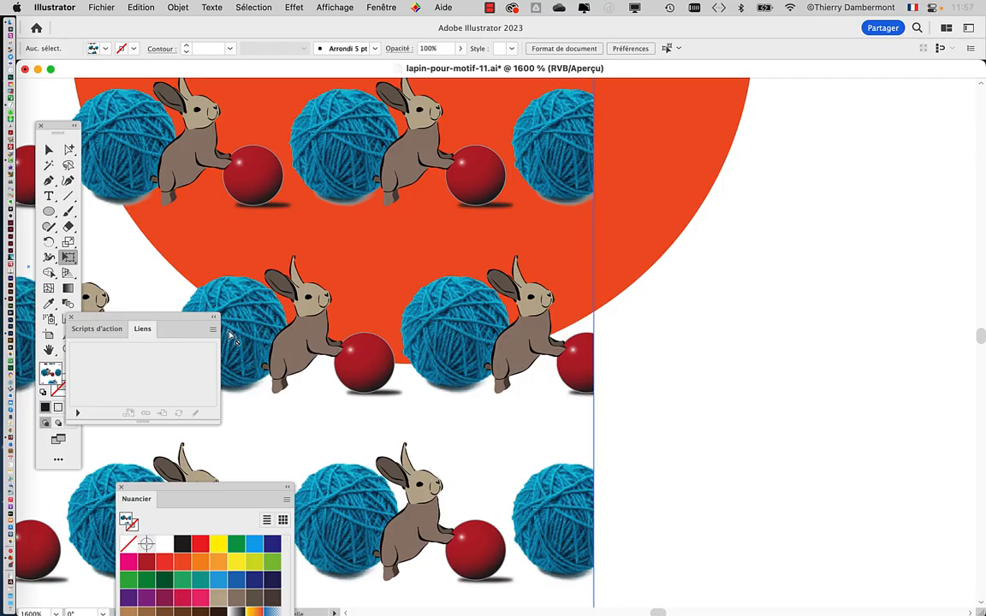
left_click_drag(166, 321, 760, 106)
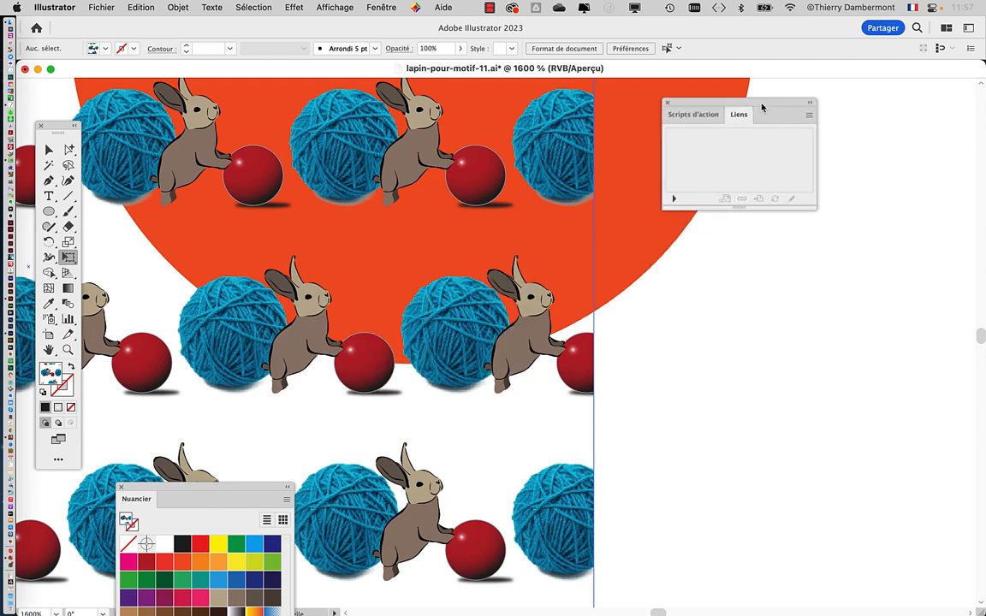
left_click_drag(812, 208, 837, 324)
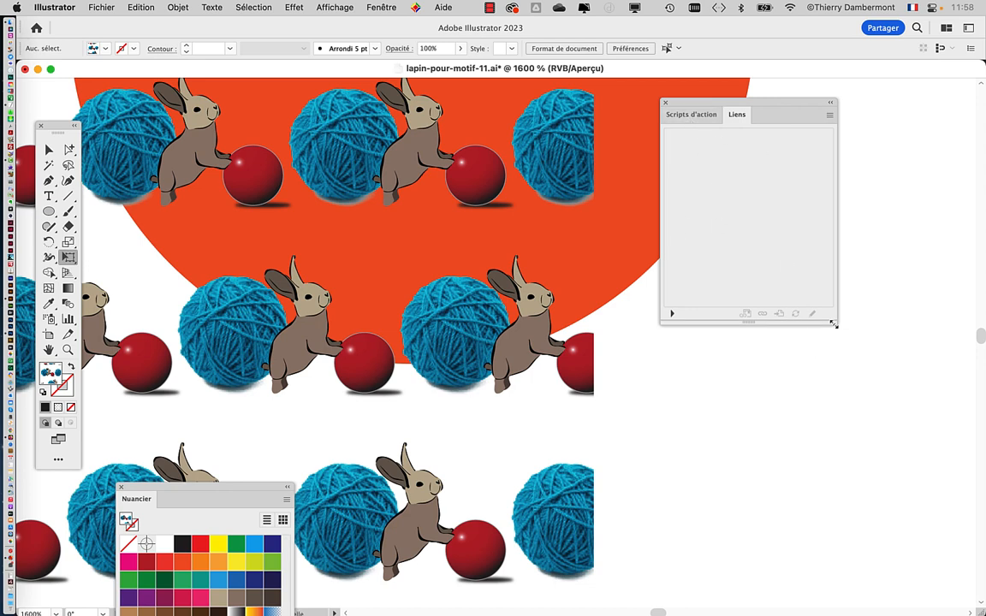
left_click_drag(831, 326, 777, 315)
- Save the document as a new version named lapin-pour-motif-12.ai in Adobe Illustrator format, in the same folder
left_click(108, 6)
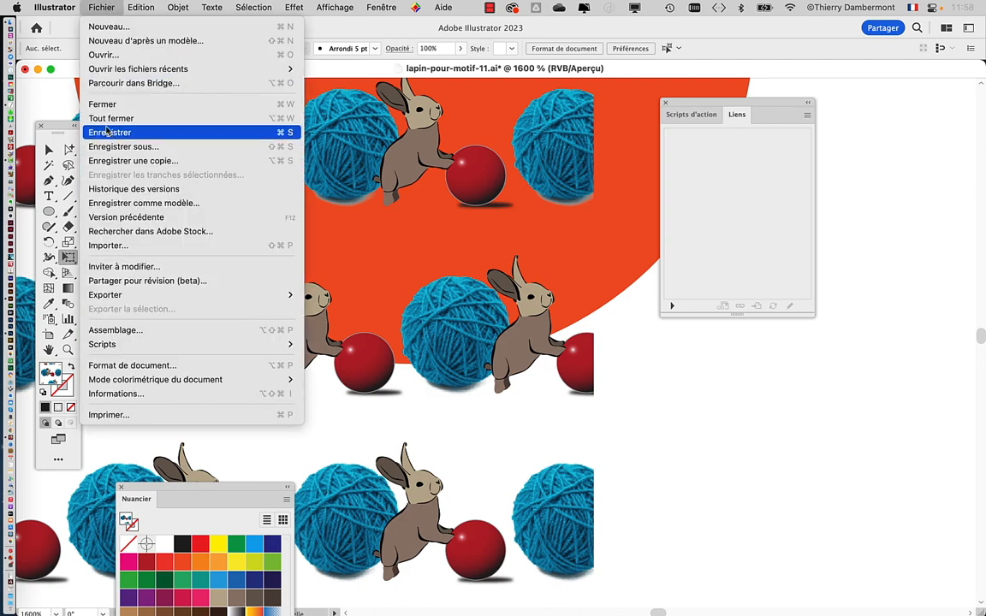
left_click(108, 146)
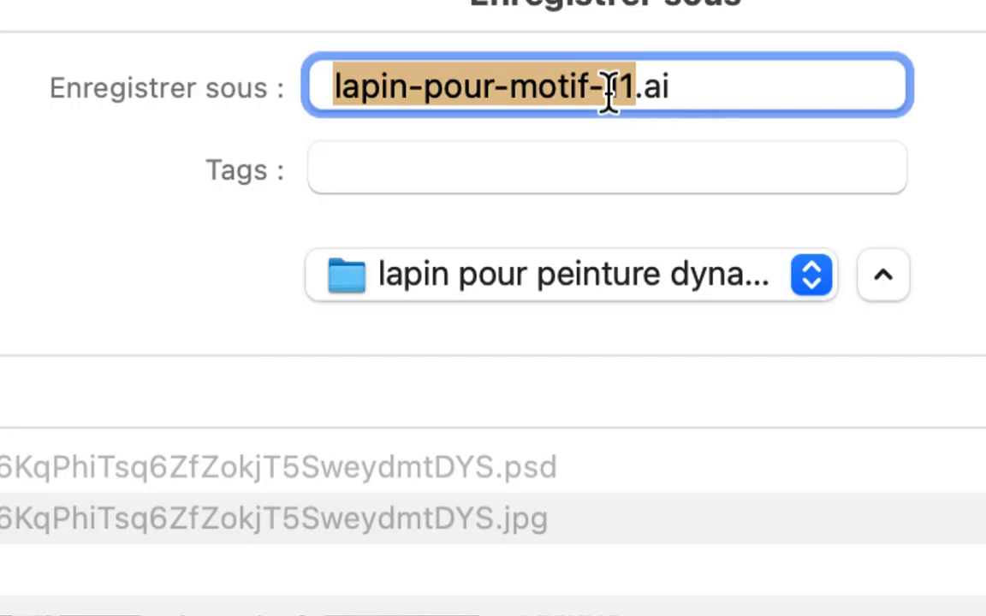
left_click(626, 86)
key("shift+Left")
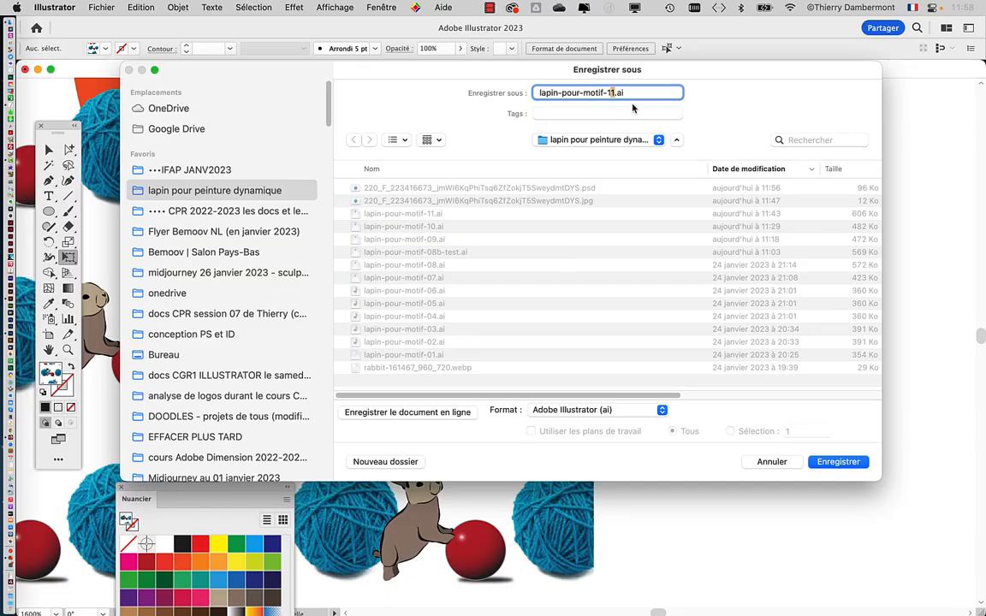
type("2")
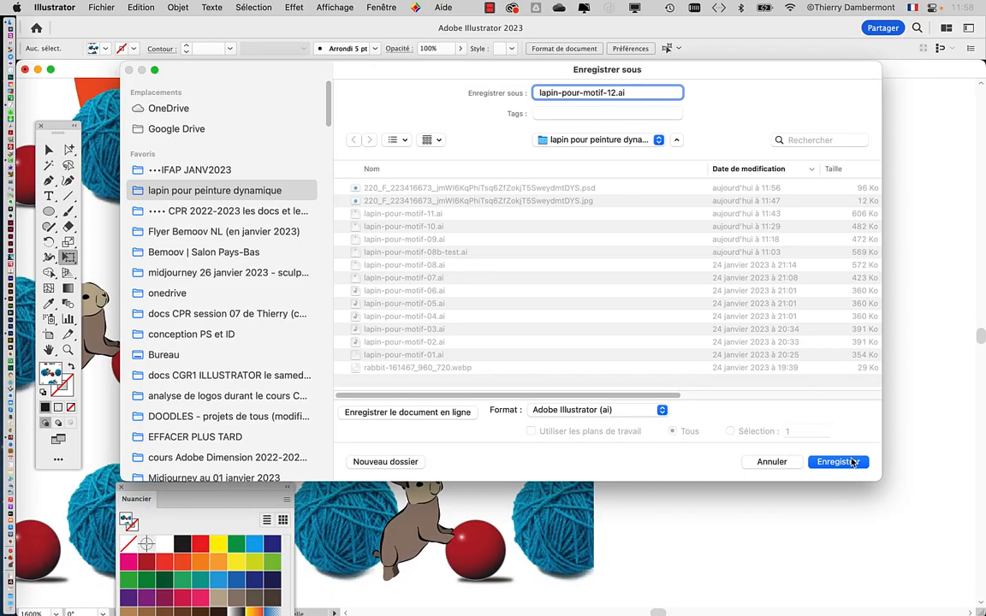
left_click(837, 462)
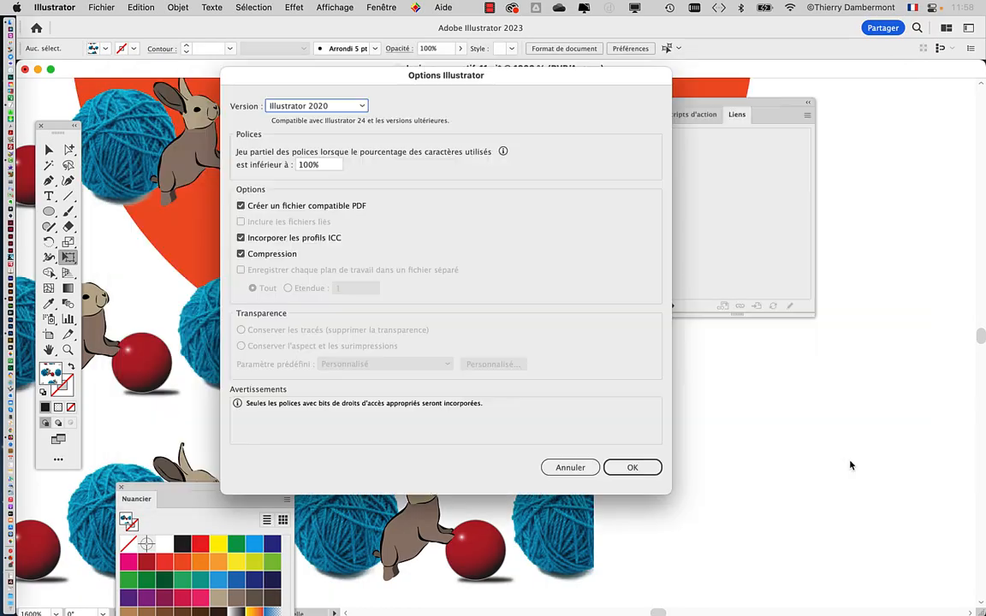